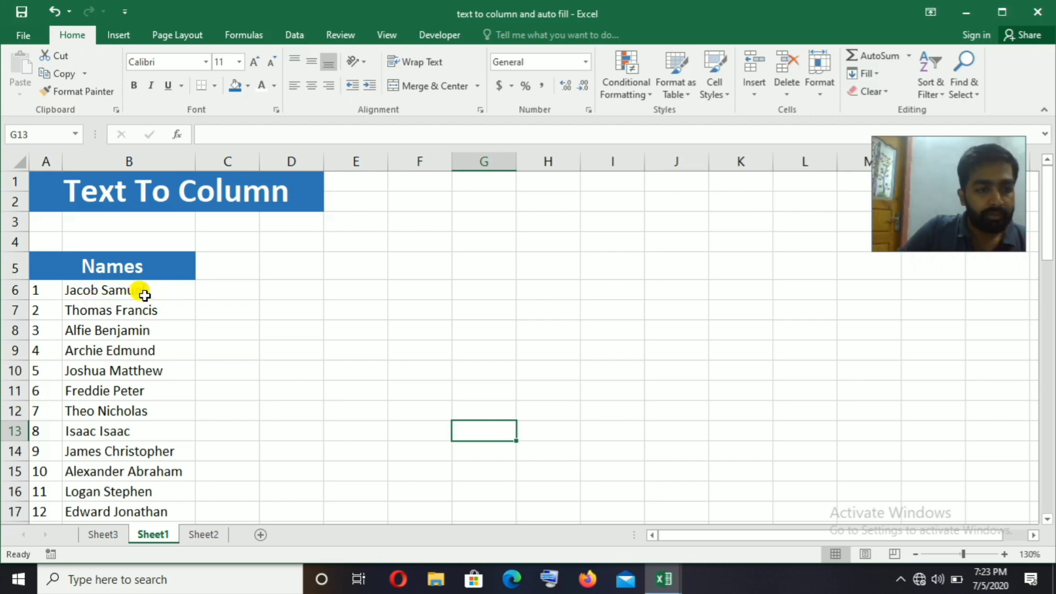
Start Text to Columns on the full names in B6:B20, using the Delimited data type
{"action": "left_click_drag", "start_coordinate": [146, 293], "coordinate": [132, 460]}
{"action": "scroll", "coordinate": [264, 289], "scroll_direction": "up", "scroll_amount": 2}
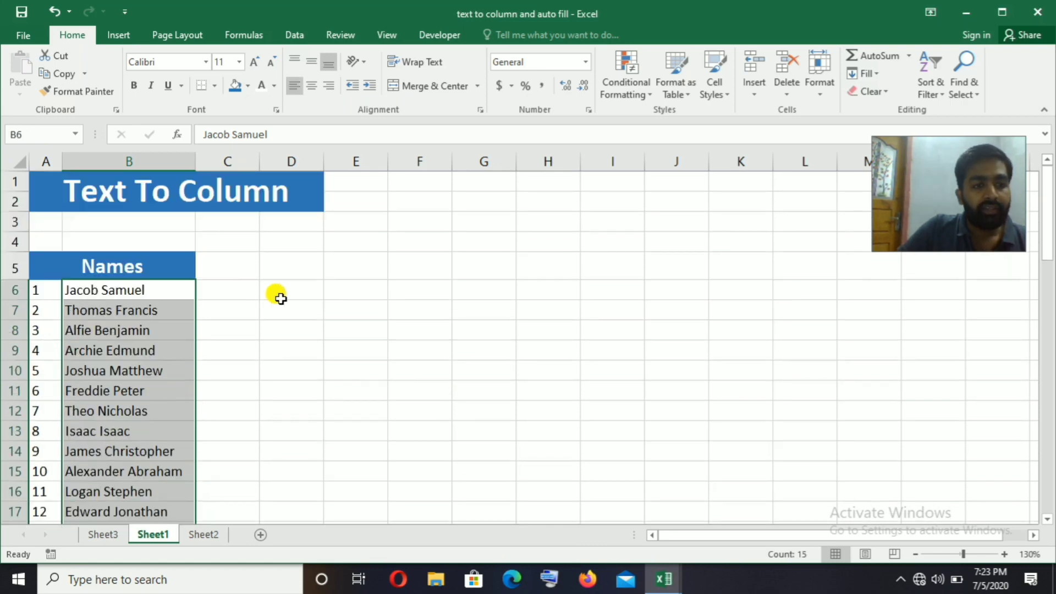
{"action": "left_click", "coordinate": [297, 34]}
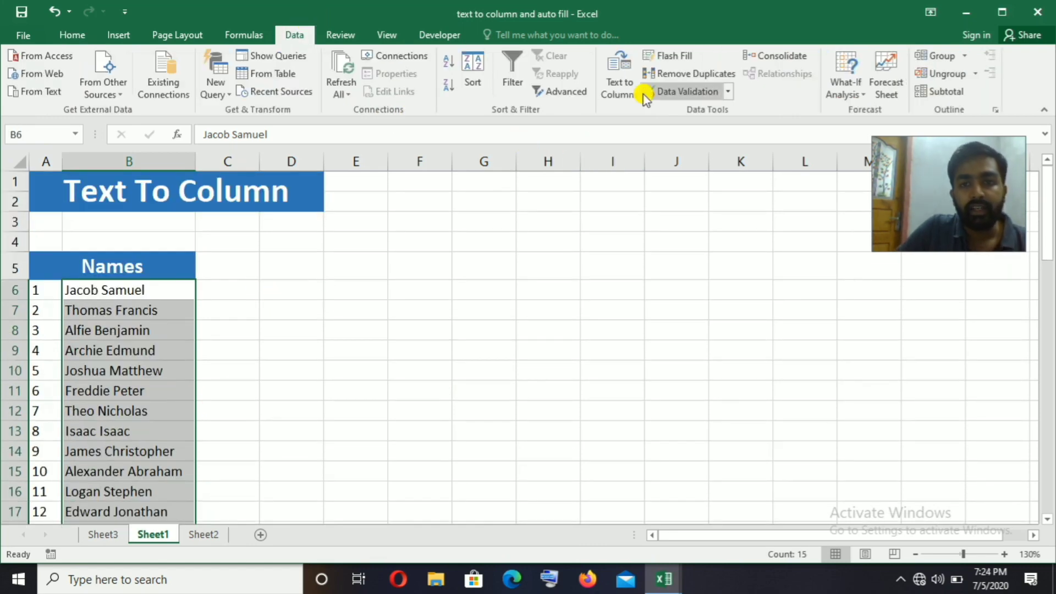
{"action": "left_click", "coordinate": [620, 103]}
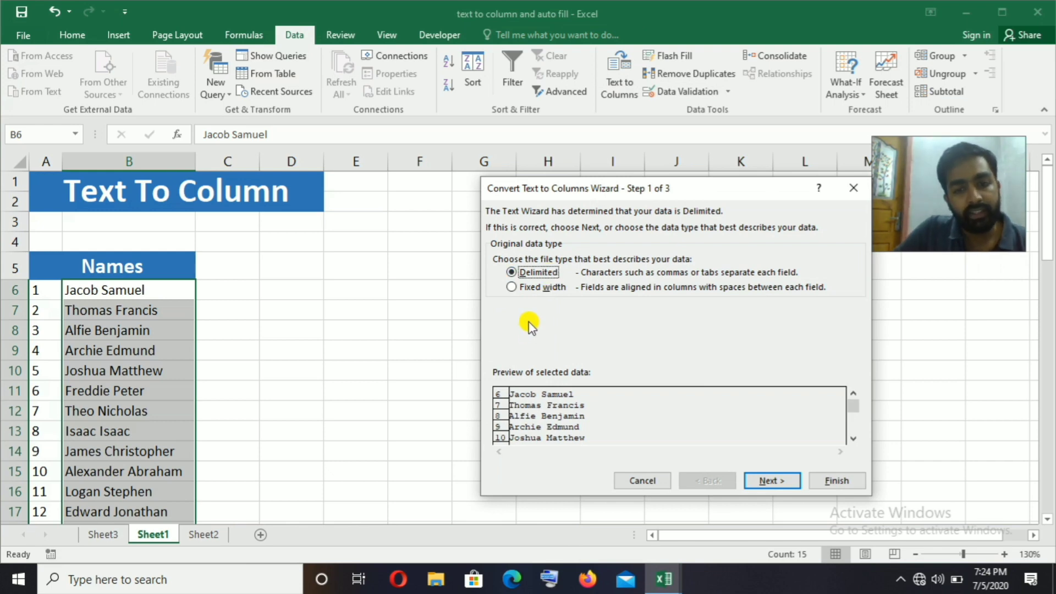
{"action": "left_click", "coordinate": [771, 481]}
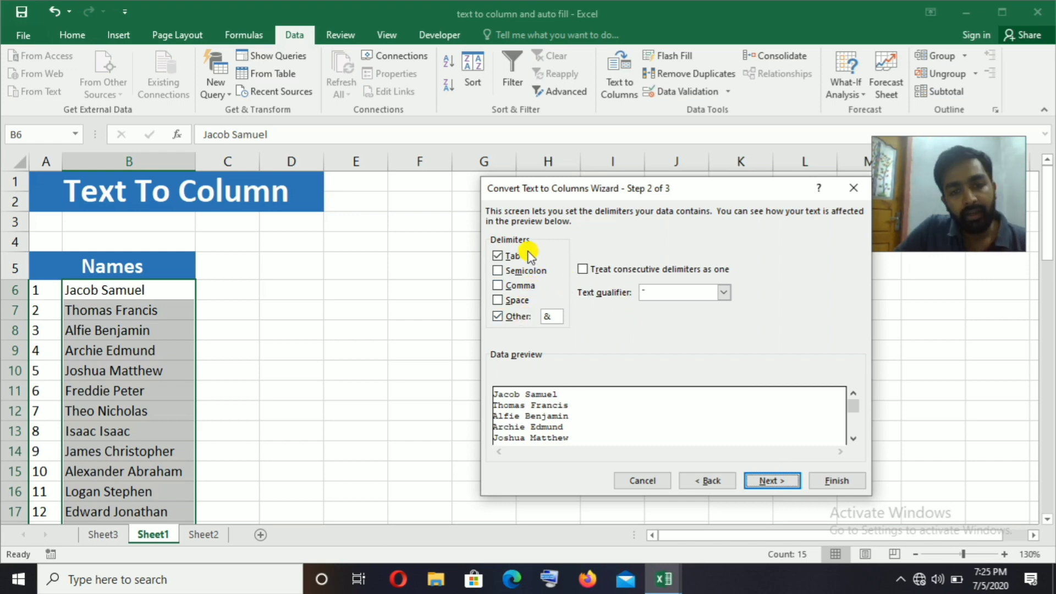
Turn off the custom "&" delimiter and use Space as a delimiter for the split
{"action": "left_click", "coordinate": [498, 316]}
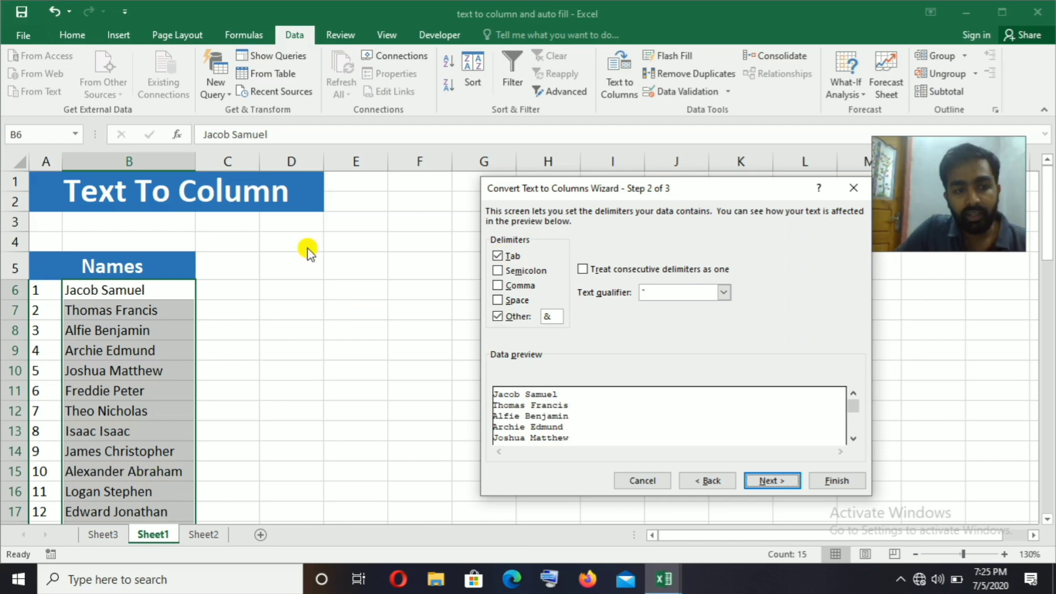
{"action": "left_click", "coordinate": [498, 317]}
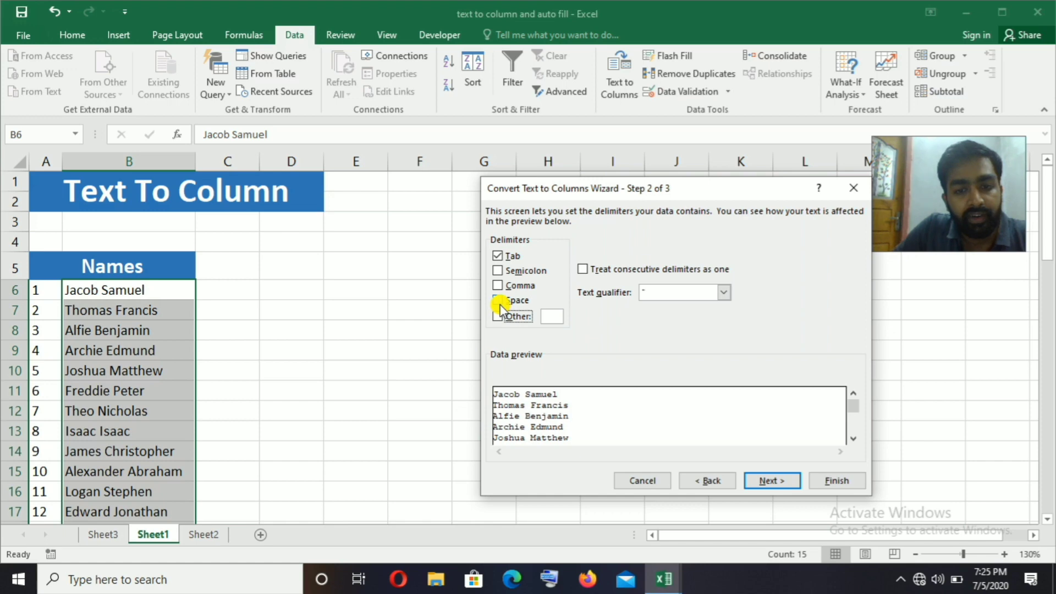
{"action": "left_click", "coordinate": [498, 300]}
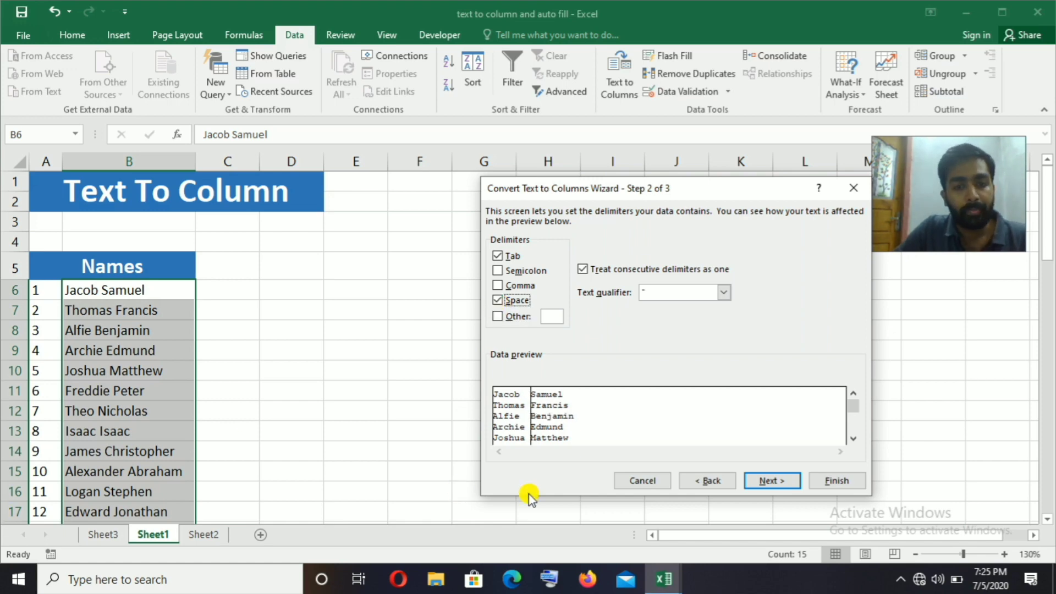
Set the split's destination to $F$6 with General column format and finish the conversion
{"action": "left_click", "coordinate": [776, 480]}
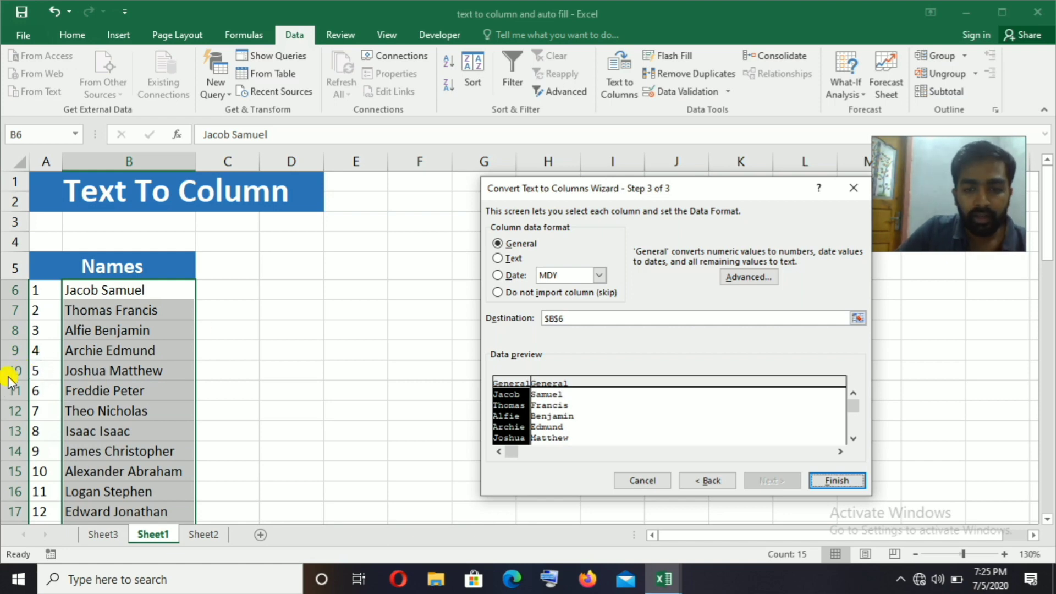
{"action": "left_click", "coordinate": [569, 318]}
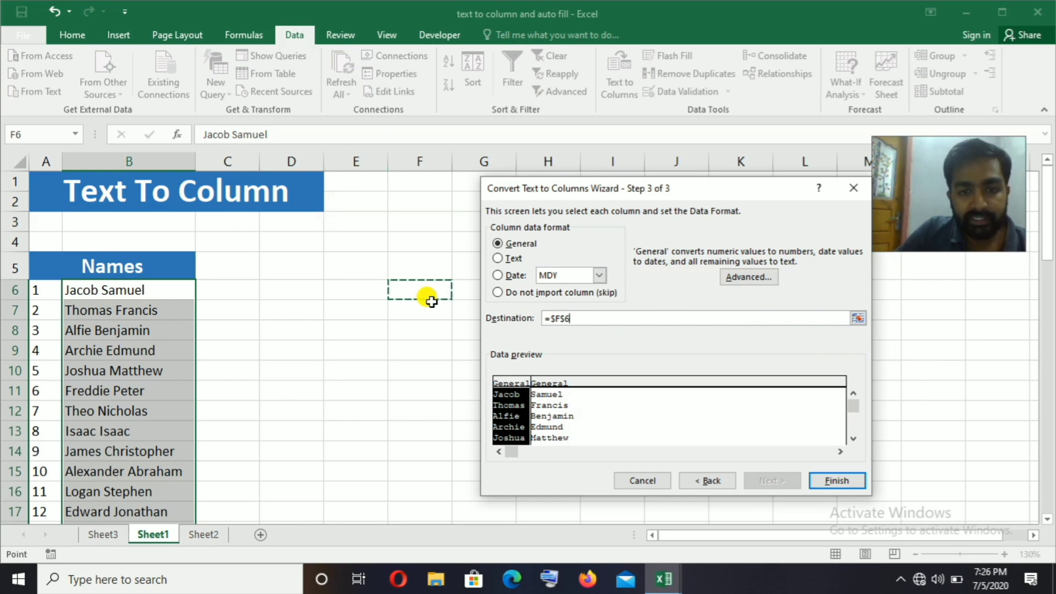
{"action": "left_click", "coordinate": [837, 479]}
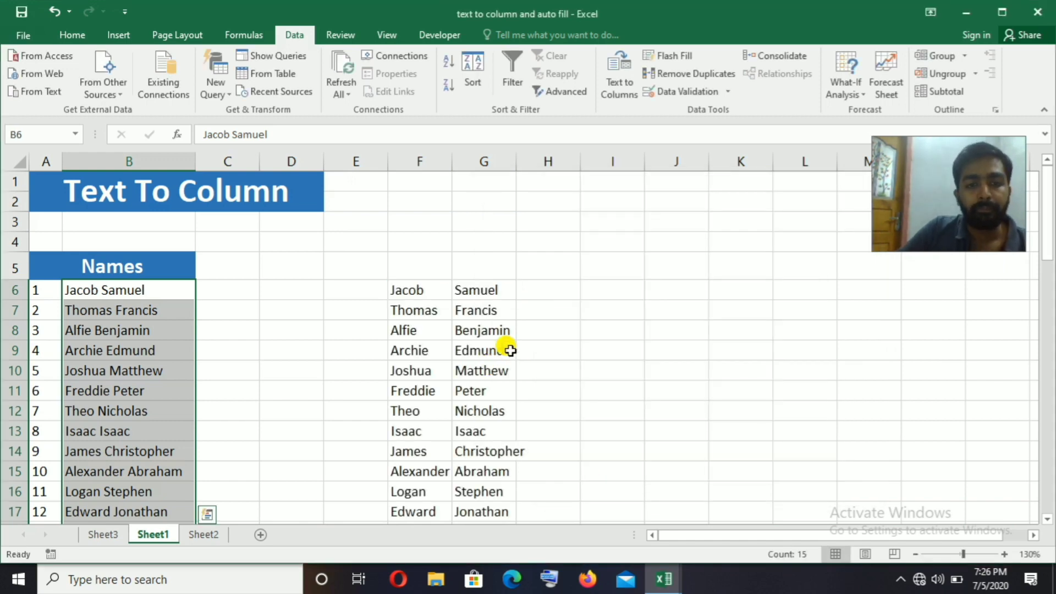
Start Text to Columns on the dot-separated names in B24:B39, using the Delimited data type
{"action": "scroll", "coordinate": [504, 347], "scroll_direction": "down", "scroll_amount": 1}
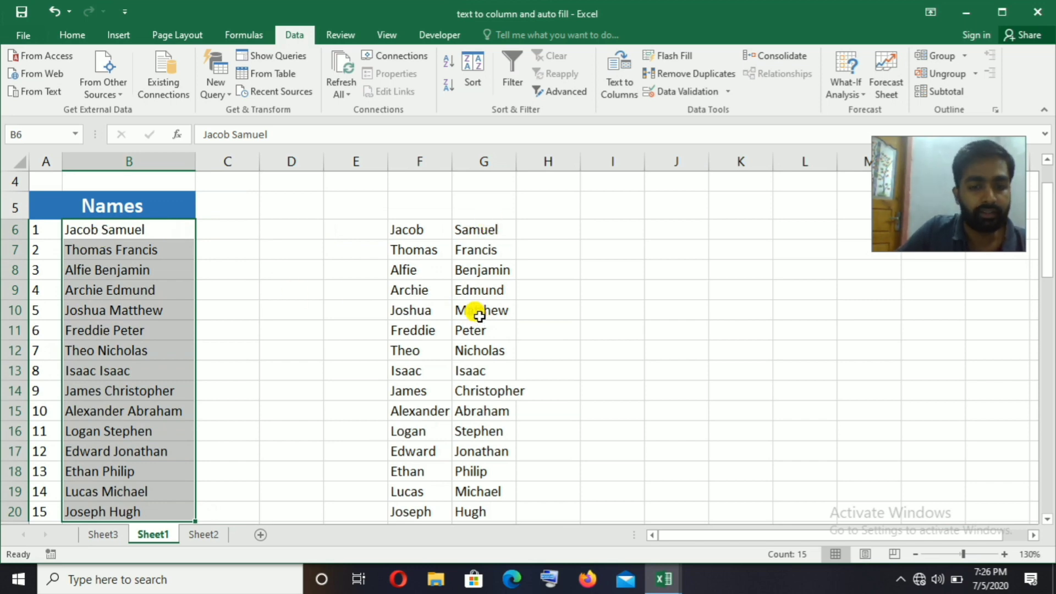
{"action": "scroll", "coordinate": [473, 308], "scroll_direction": "down", "scroll_amount": 4}
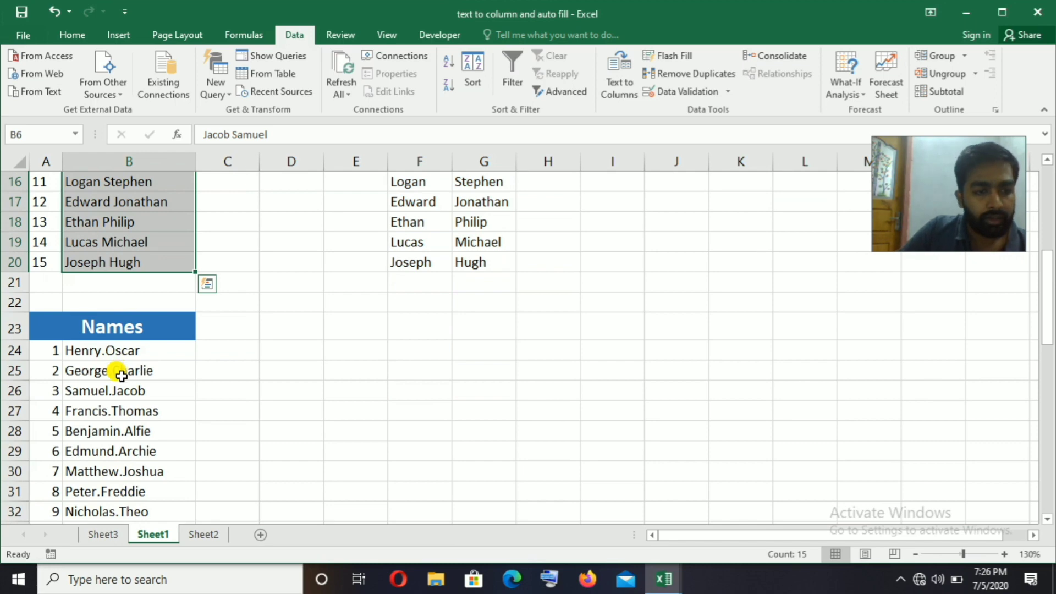
{"action": "scroll", "coordinate": [143, 371], "scroll_direction": "down", "scroll_amount": 2}
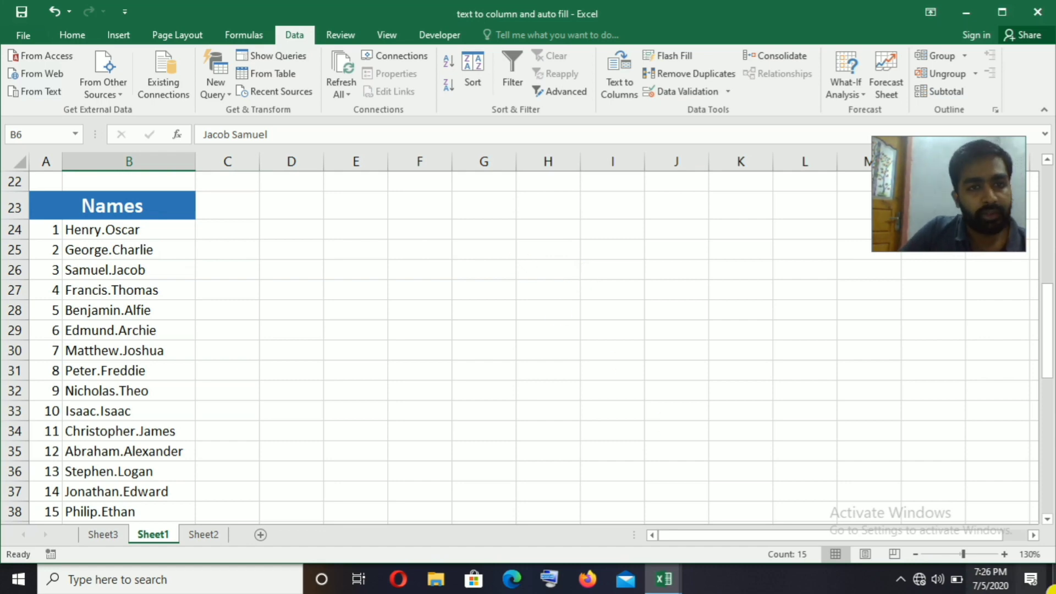
{"action": "left_click", "coordinate": [98, 231]}
{"action": "left_click_drag", "start_coordinate": [99, 231], "coordinate": [104, 479]}
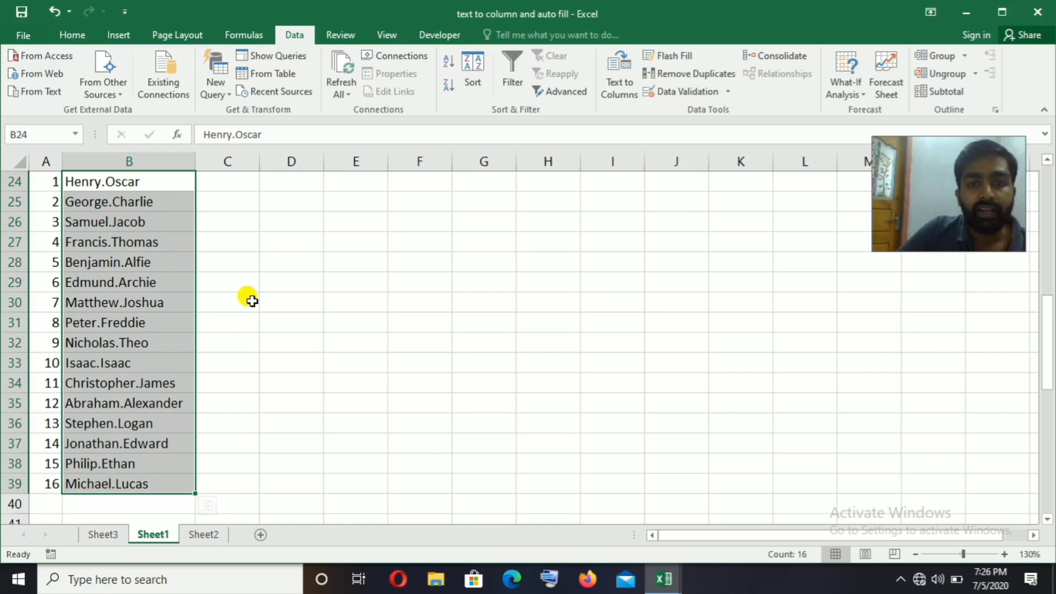
{"action": "left_click", "coordinate": [622, 88]}
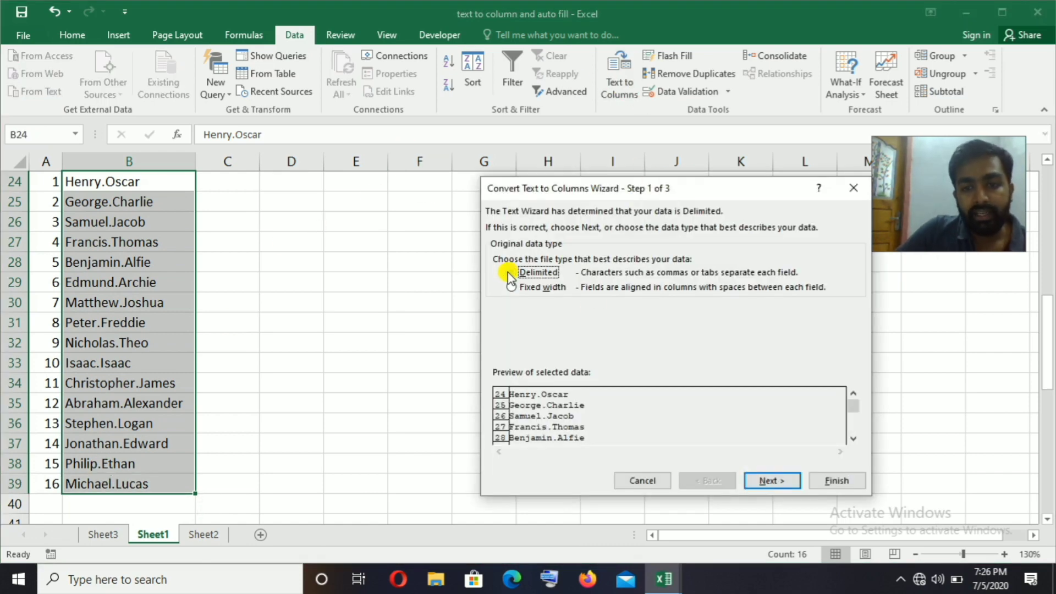
{"action": "left_click", "coordinate": [769, 478]}
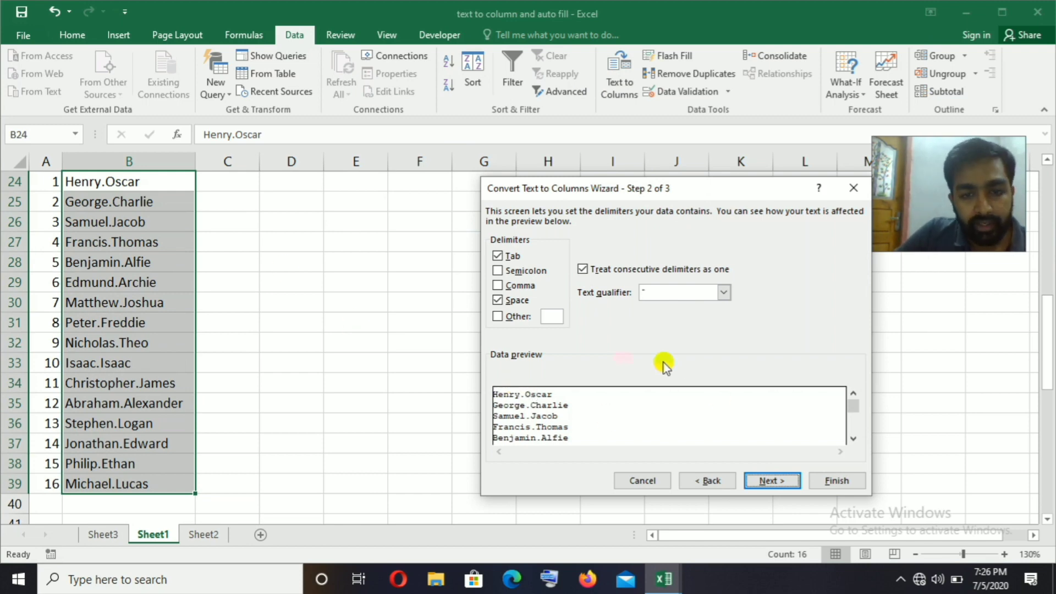
Turn off the Space delimiter and set a custom delimiter of "." for the split
{"action": "left_click", "coordinate": [500, 301]}
{"action": "left_click", "coordinate": [499, 302]}
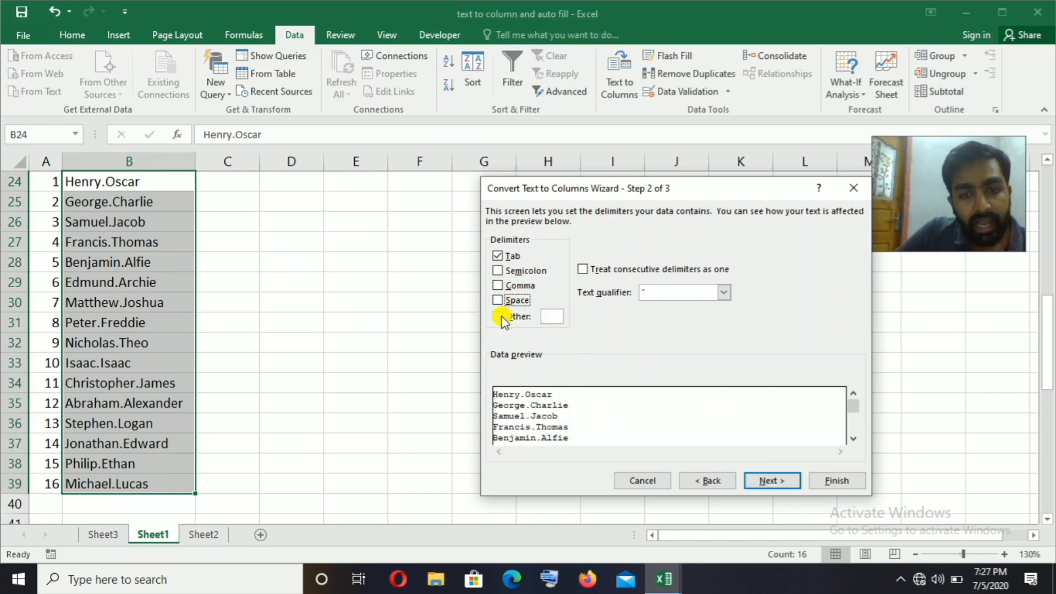
{"action": "left_click", "coordinate": [498, 316]}
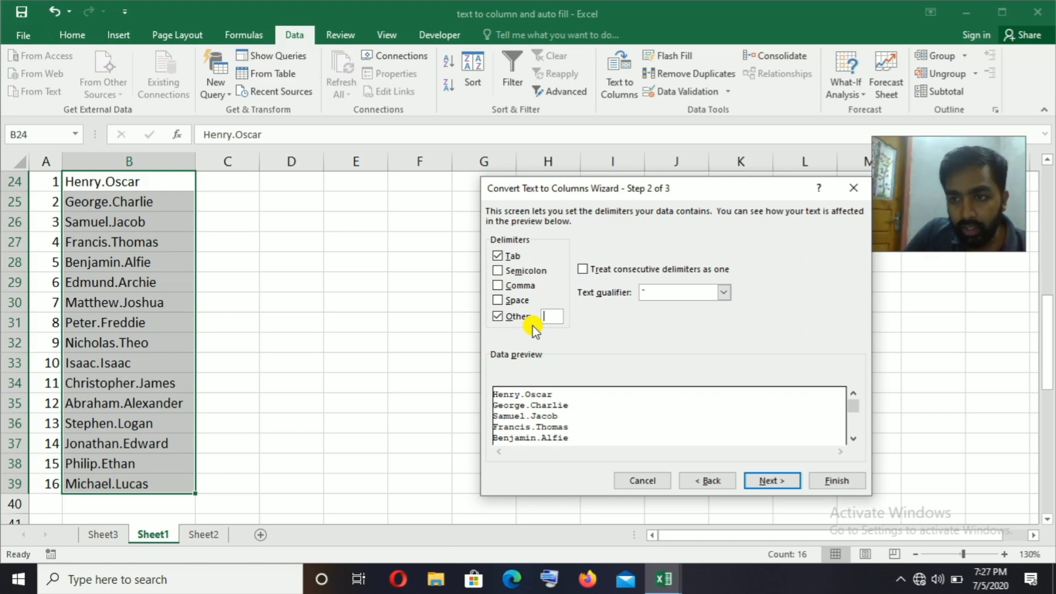
{"action": "type", "text": "."}
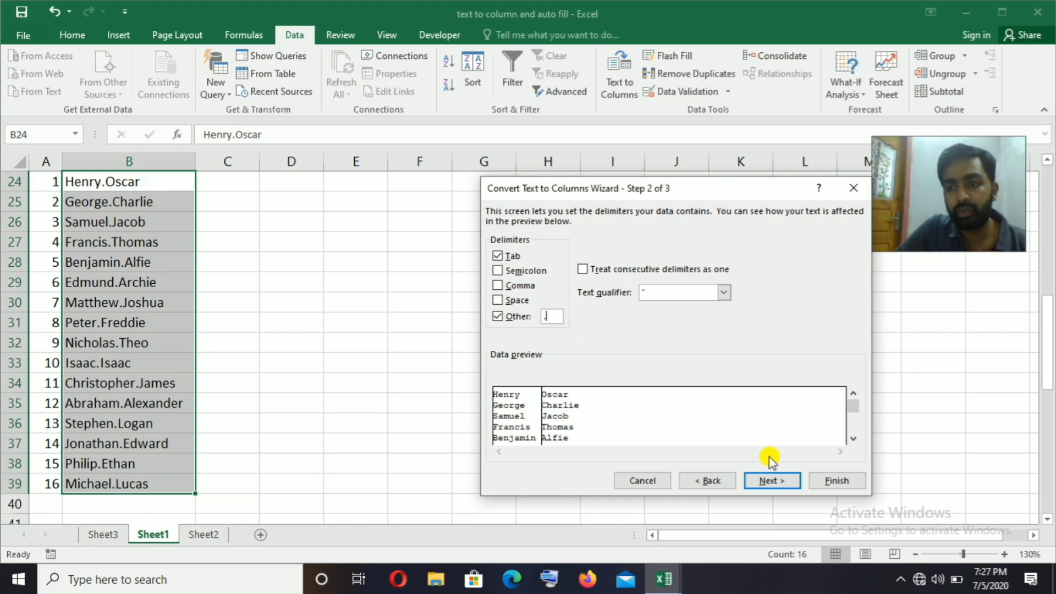
Finish splitting the dot-separated names in General format, with the destination kept at $B$24
{"action": "left_click", "coordinate": [767, 481]}
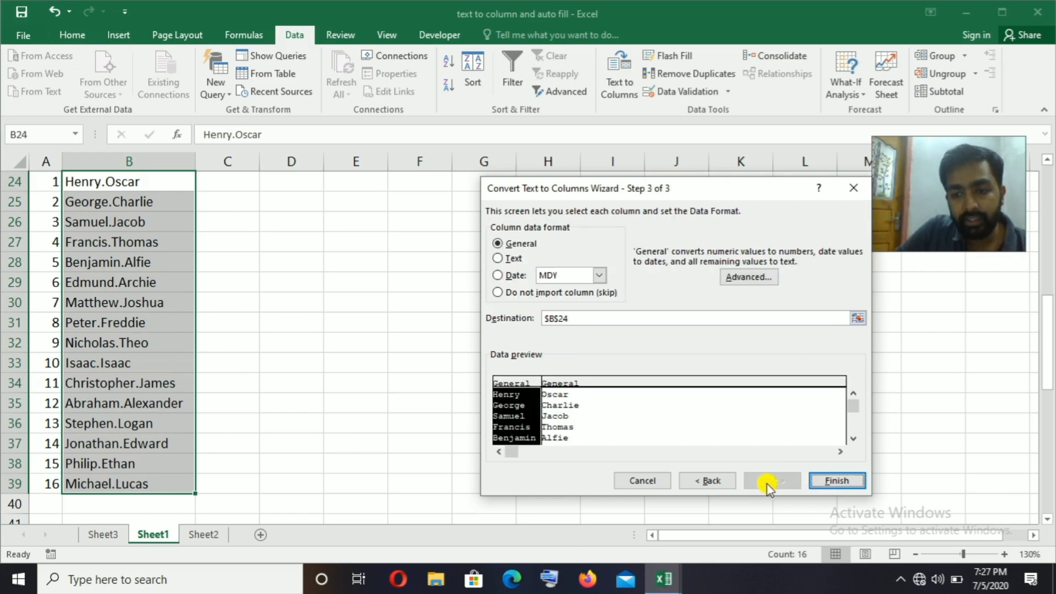
{"action": "left_click", "coordinate": [839, 483]}
{"action": "left_click", "coordinate": [657, 384]}
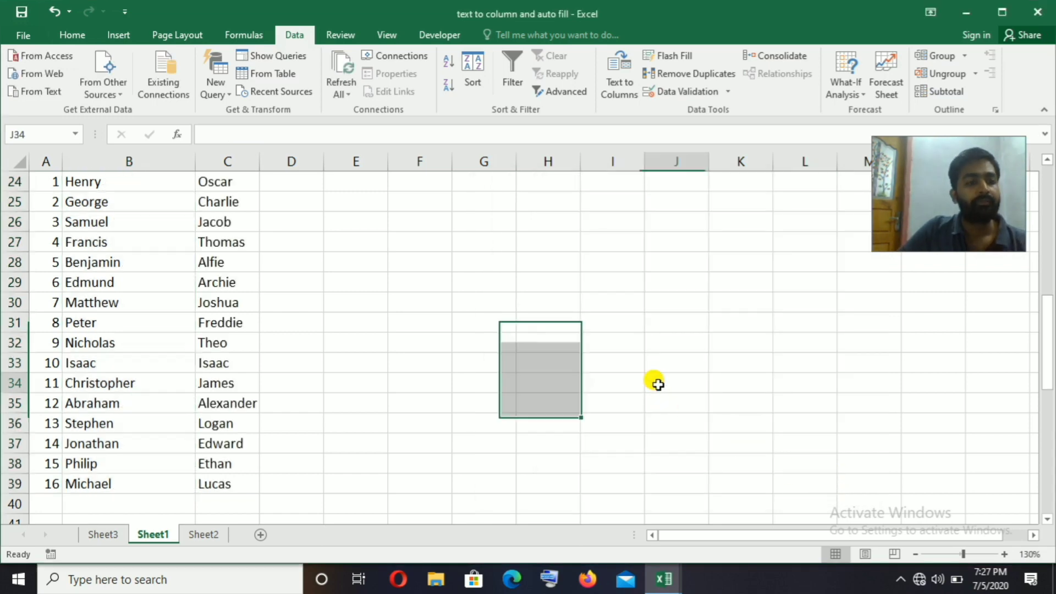
{"action": "scroll", "coordinate": [290, 314], "scroll_direction": "up", "scroll_amount": 3}
{"action": "scroll", "coordinate": [313, 337], "scroll_direction": "down", "scroll_amount": 3}
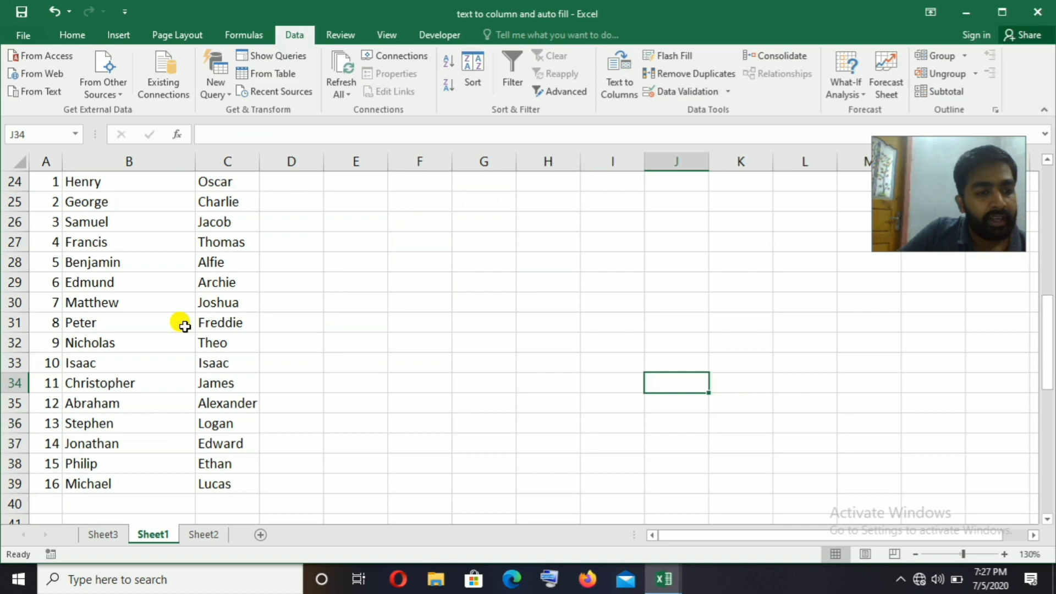
{"action": "scroll", "coordinate": [184, 326], "scroll_direction": "up", "scroll_amount": 2}
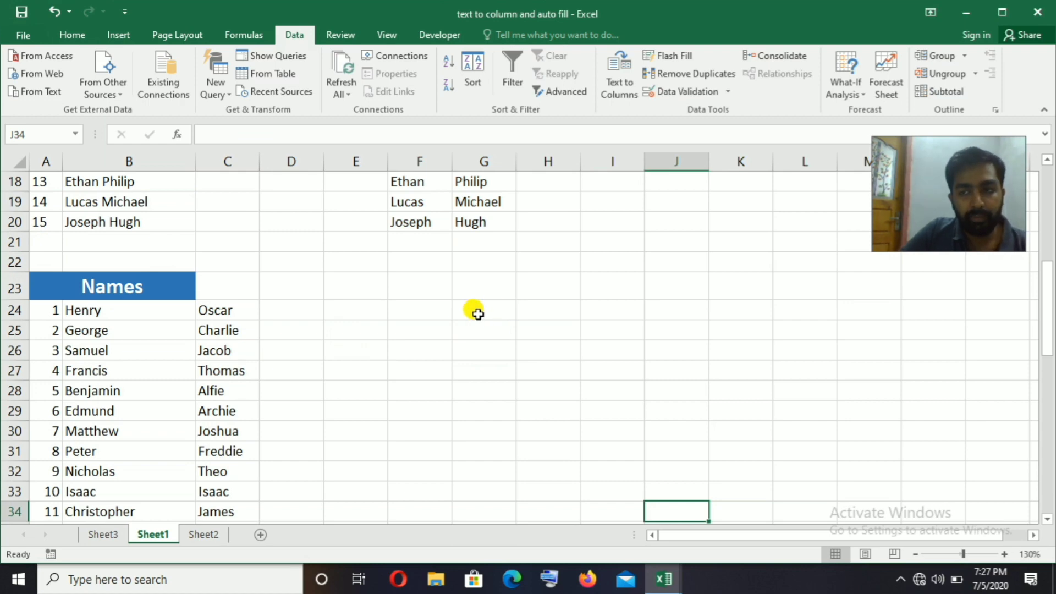
Start Text to Columns on the "&"-separated names in B44:B59, using the Fixed width data type
{"action": "scroll", "coordinate": [449, 311], "scroll_direction": "down", "scroll_amount": 3}
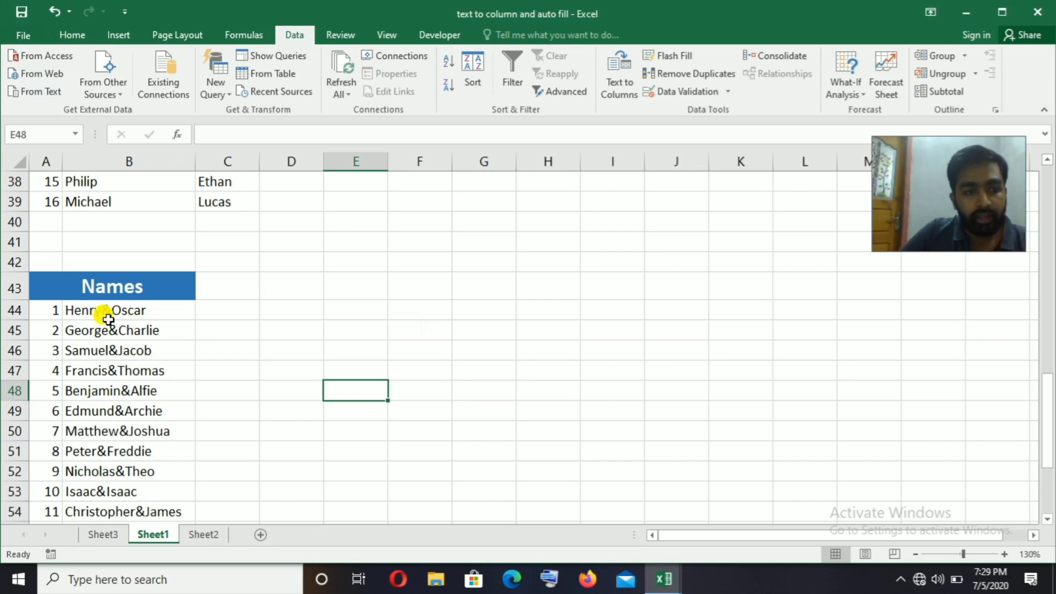
{"action": "left_click_drag", "start_coordinate": [100, 314], "coordinate": [81, 486]}
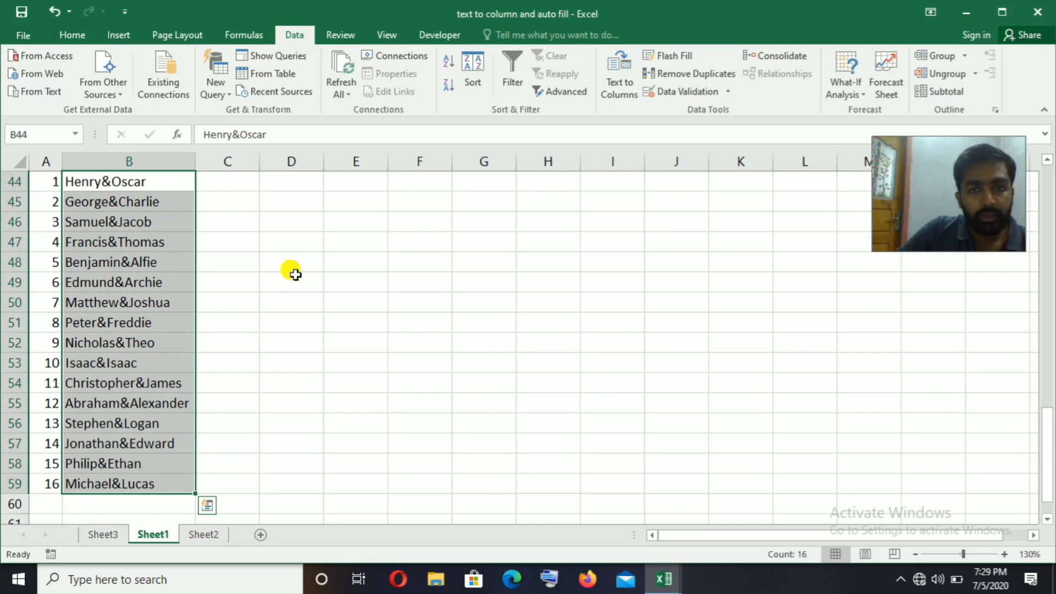
{"action": "left_click", "coordinate": [609, 93]}
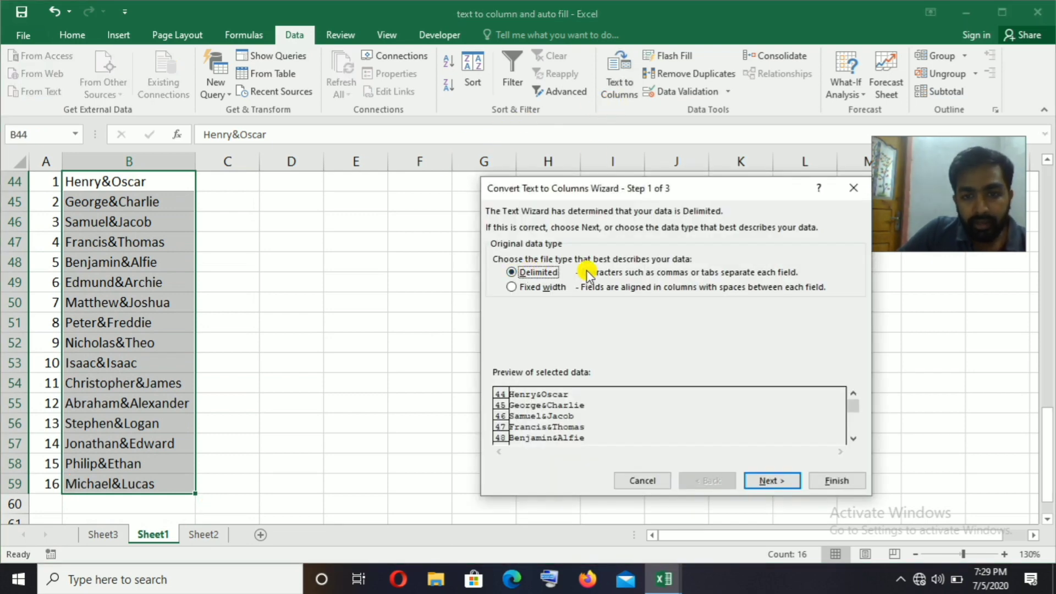
{"action": "left_click", "coordinate": [511, 286]}
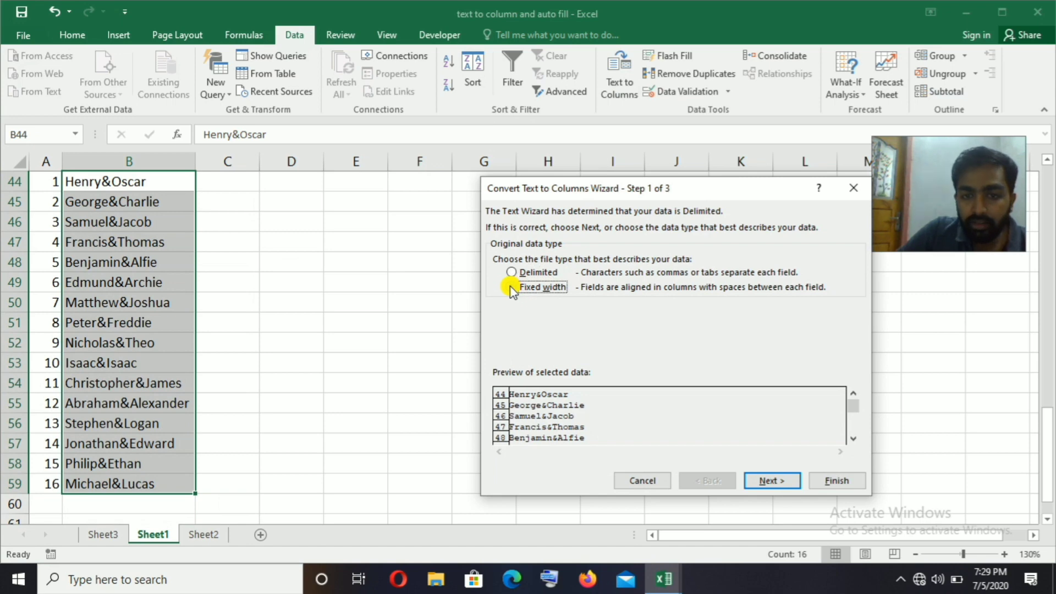
{"action": "left_click", "coordinate": [770, 482]}
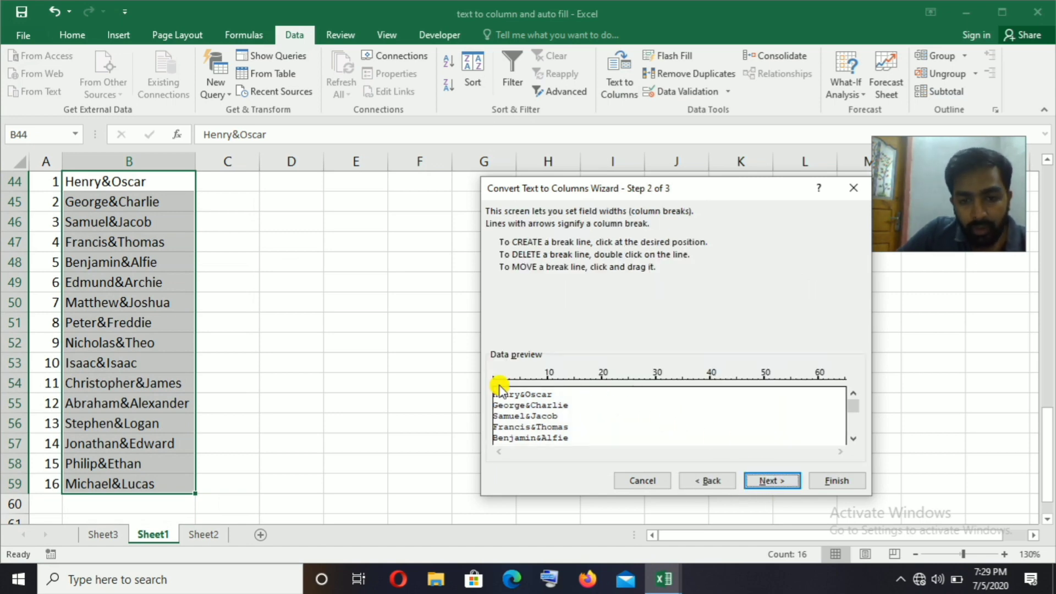
Add a column break after the fourth character and finish the fixed-width split at $B$44
{"action": "left_click", "coordinate": [518, 379]}
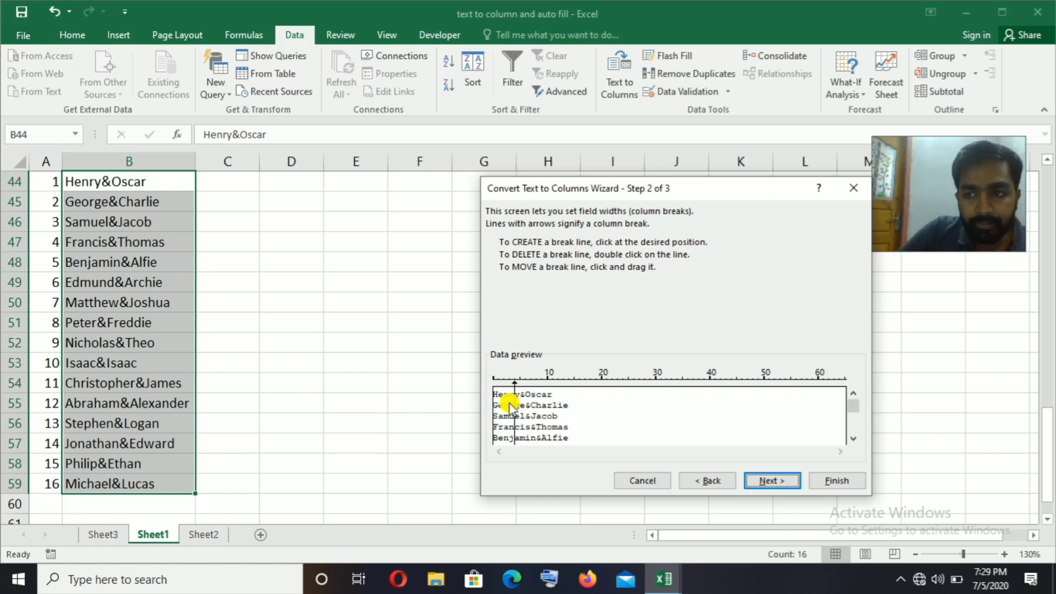
{"action": "left_click", "coordinate": [783, 483]}
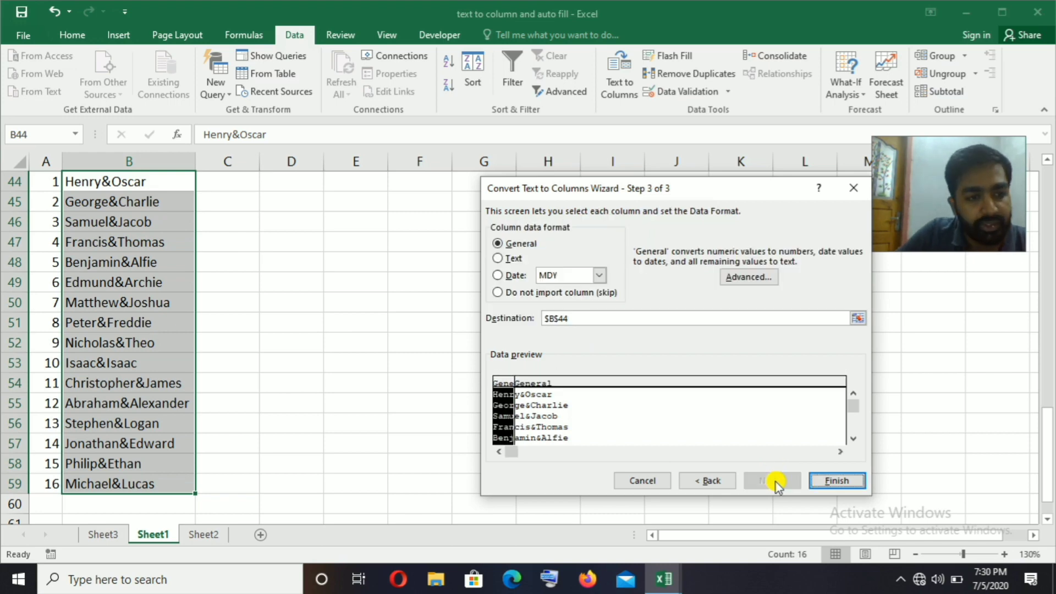
{"action": "left_click", "coordinate": [835, 480]}
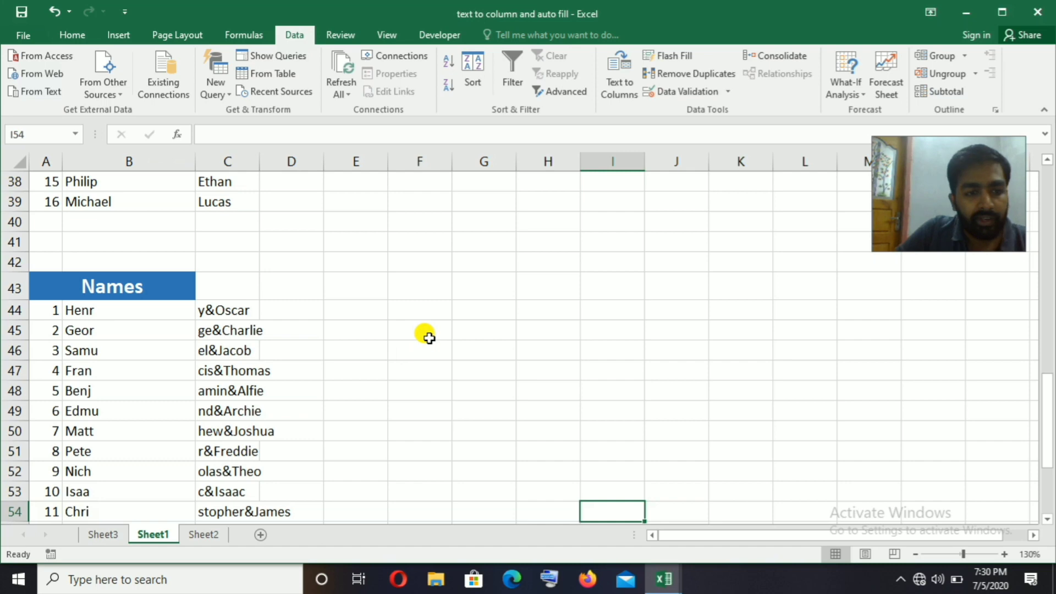
{"action": "scroll", "coordinate": [424, 335], "scroll_direction": "up", "scroll_amount": 2}
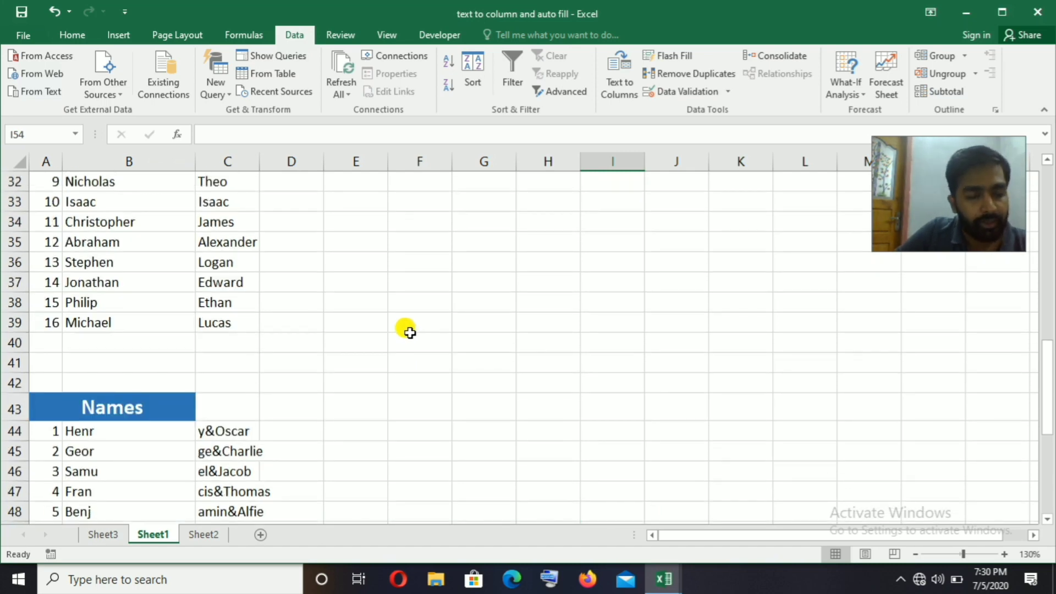
{"action": "scroll", "coordinate": [405, 328], "scroll_direction": "down", "scroll_amount": 2}
Switch to Sheet2 and autofill the 1 in A3 down the first number column to A12
{"action": "left_click", "coordinate": [210, 535]}
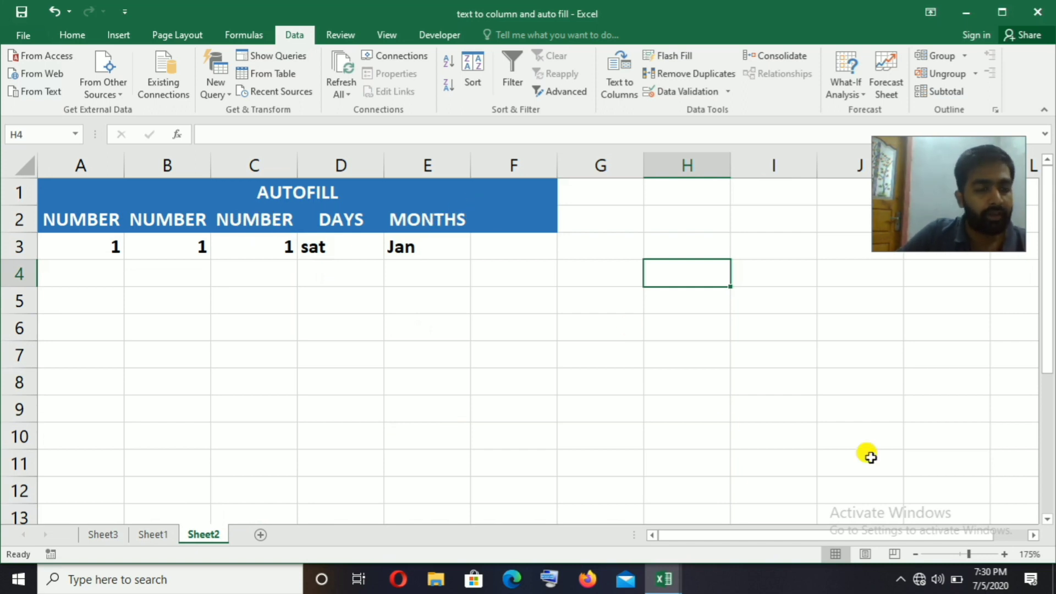
{"action": "left_click", "coordinate": [340, 382]}
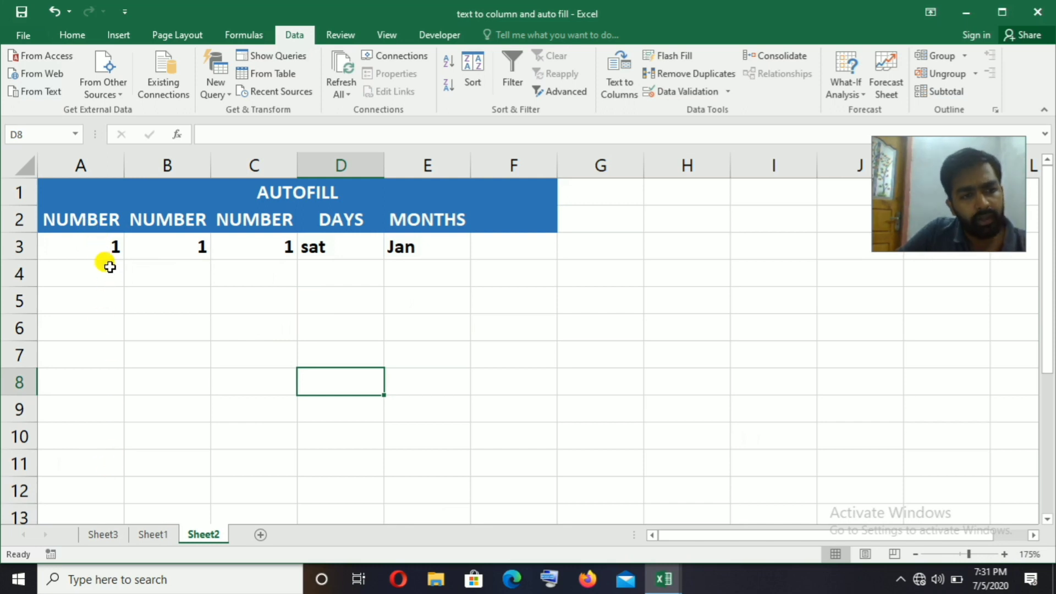
{"action": "left_click", "coordinate": [105, 248]}
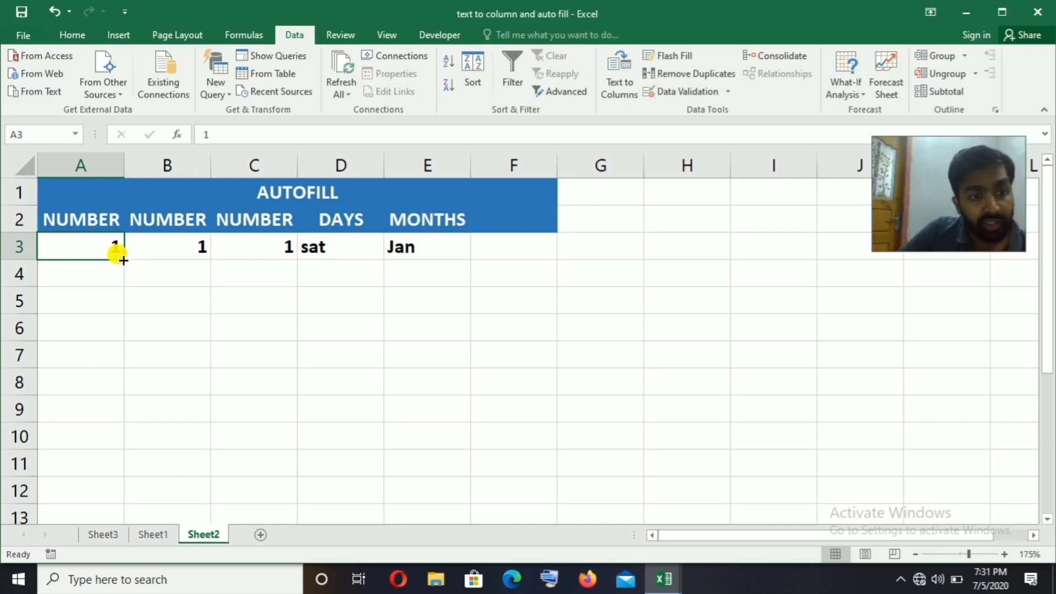
{"action": "left_click_drag", "start_coordinate": [123, 259], "coordinate": [114, 430]}
{"action": "scroll", "coordinate": [231, 380], "scroll_direction": "up", "scroll_amount": 1}
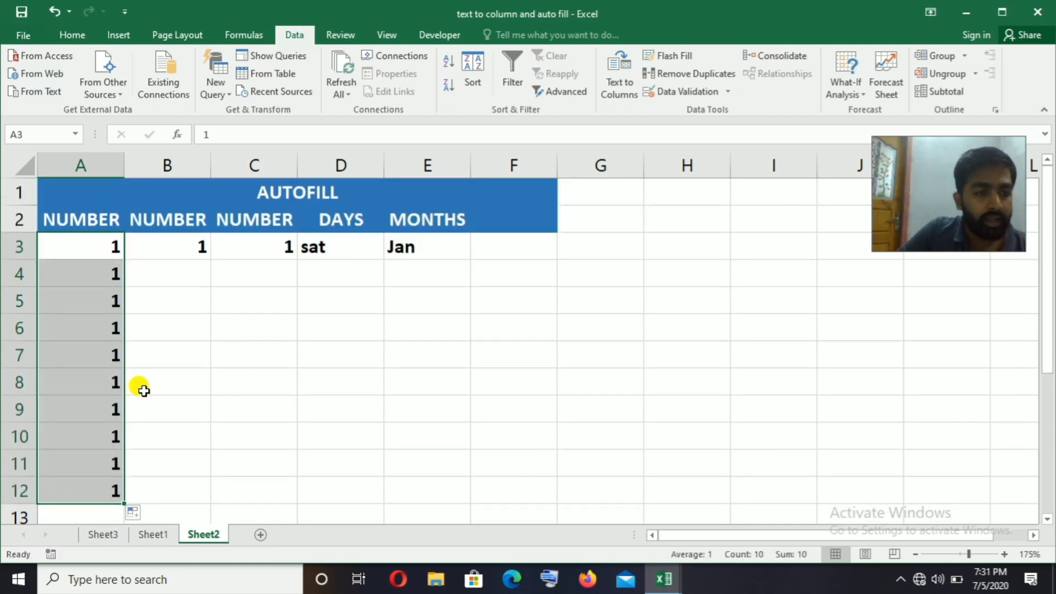
Enter 2 in B4 and autofill the series from B3:B4 down to B12
{"action": "left_click", "coordinate": [171, 254]}
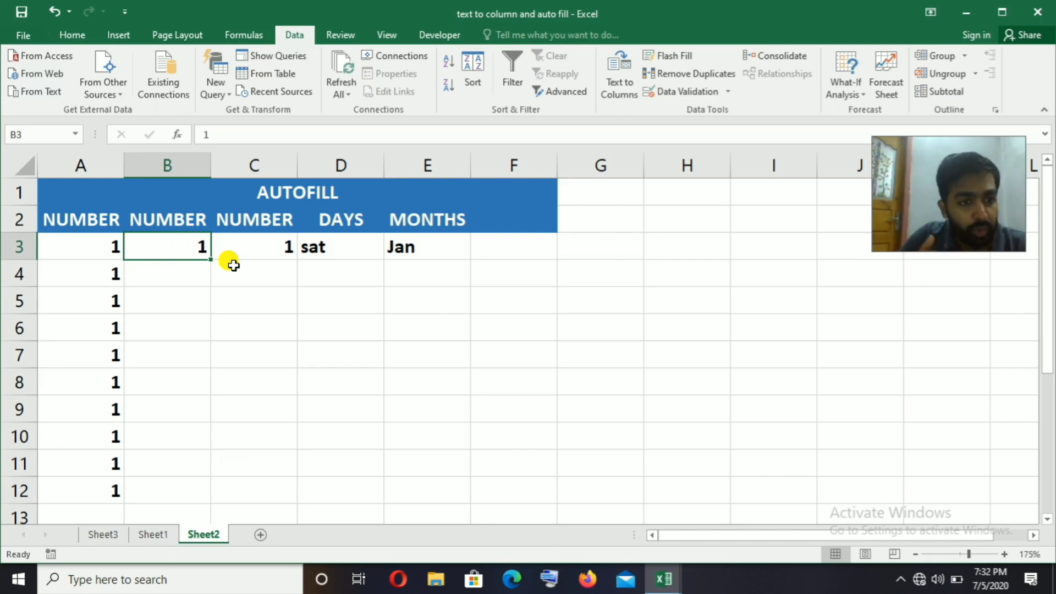
{"action": "left_click", "coordinate": [178, 274]}
{"action": "type", "text": "2"}
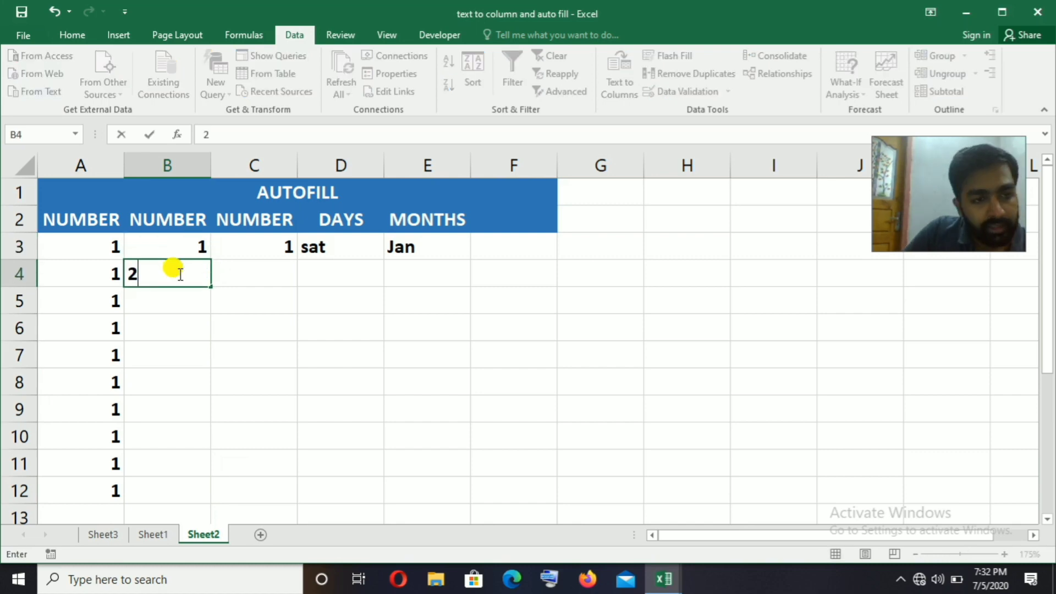
{"action": "left_click", "coordinate": [345, 374]}
{"action": "left_click_drag", "start_coordinate": [189, 250], "coordinate": [195, 495]}
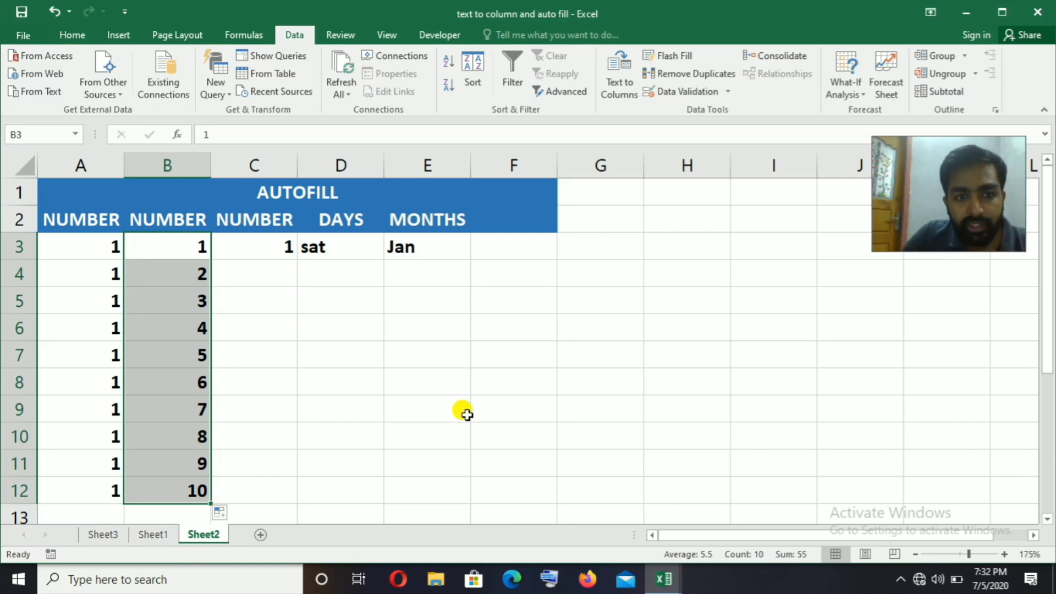
Enter 5 in C4 and autofill the stepped series from C3:C4 down to C12
{"action": "left_click", "coordinate": [275, 256]}
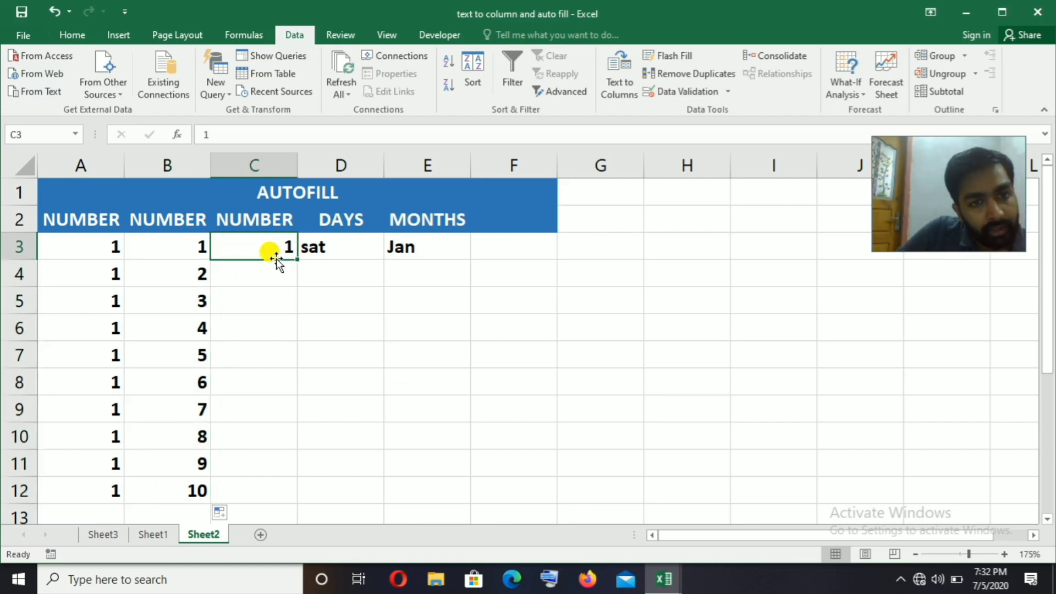
{"action": "left_click", "coordinate": [279, 274]}
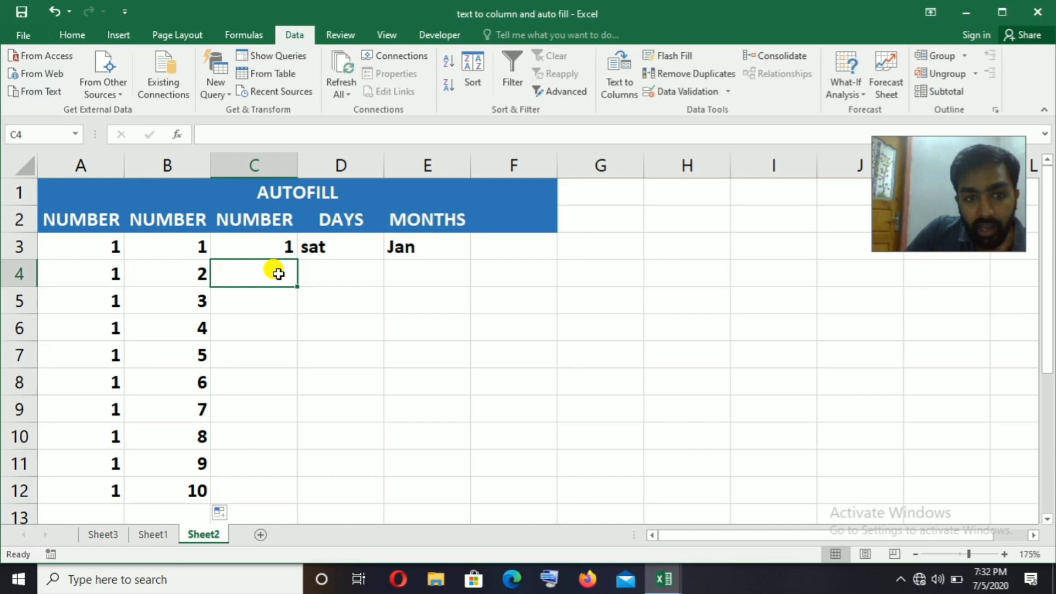
{"action": "type", "text": "5"}
{"action": "left_click", "coordinate": [354, 296]}
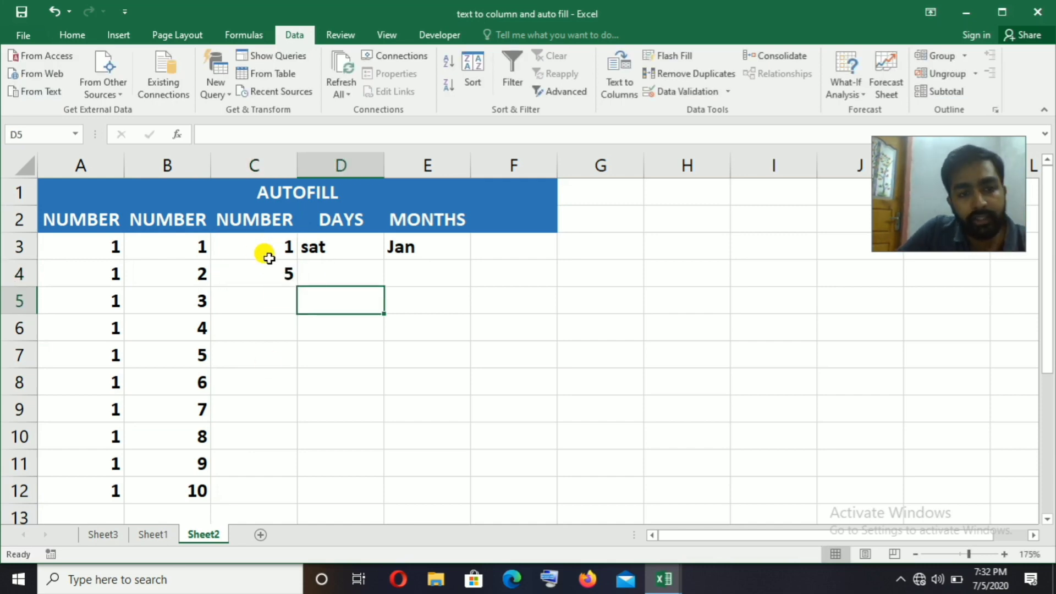
{"action": "left_click_drag", "start_coordinate": [266, 248], "coordinate": [281, 497]}
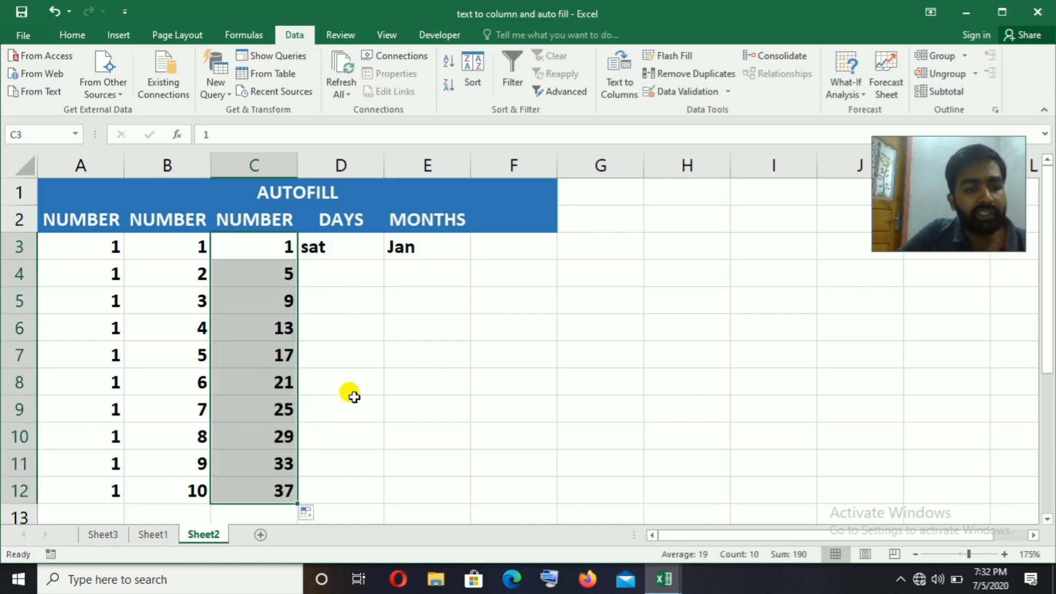
{"action": "left_click", "coordinate": [407, 374]}
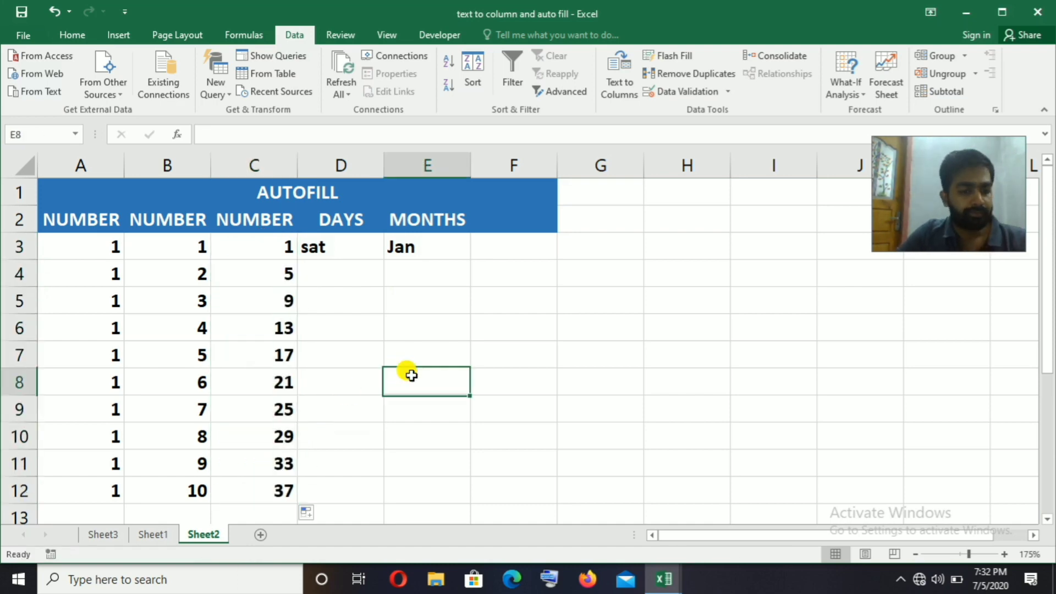
Autofill the days from "sat" in D3 down to D12 and the months from "Jan" in E3 down to E12
{"action": "left_click", "coordinate": [337, 278]}
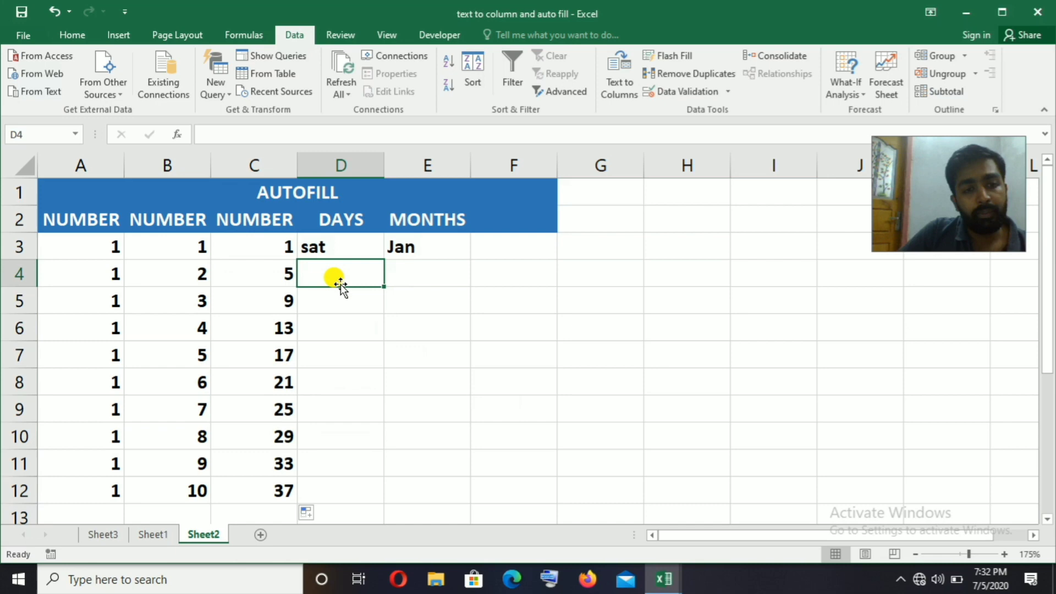
{"action": "left_click", "coordinate": [335, 248]}
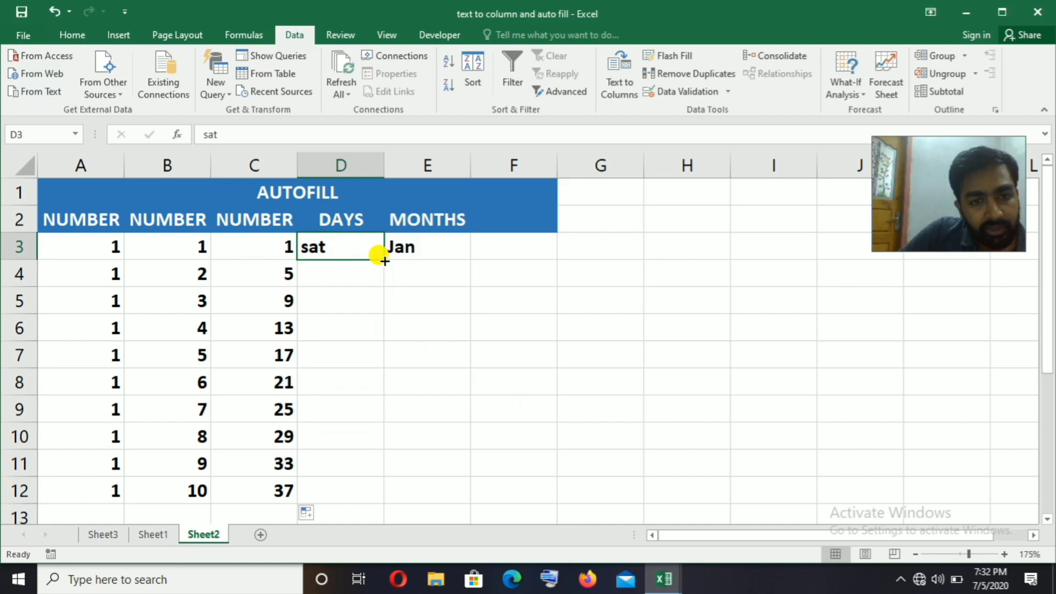
{"action": "left_click_drag", "start_coordinate": [383, 259], "coordinate": [384, 498]}
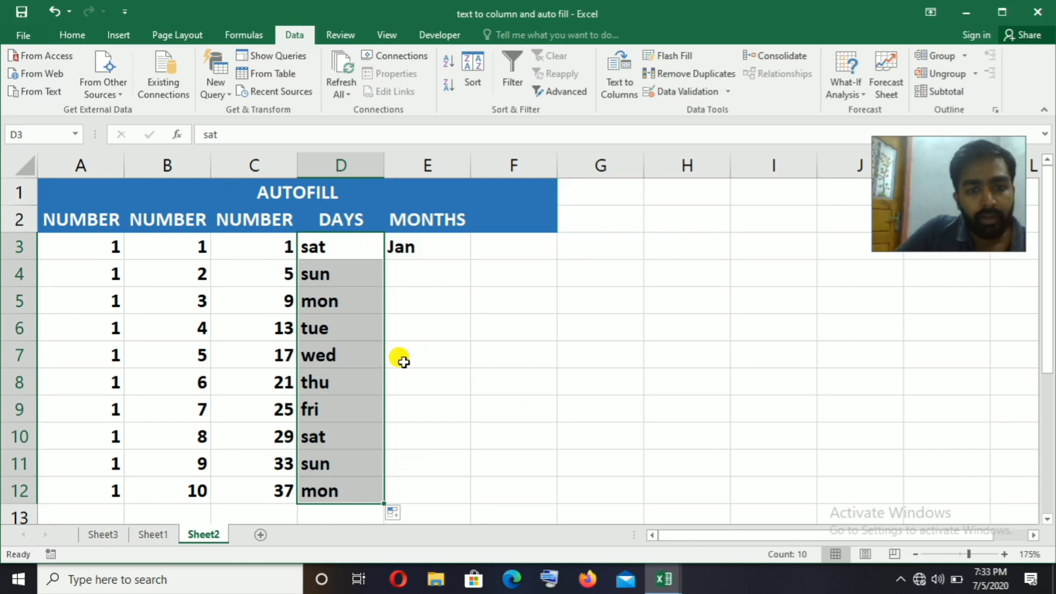
{"action": "left_click", "coordinate": [414, 276]}
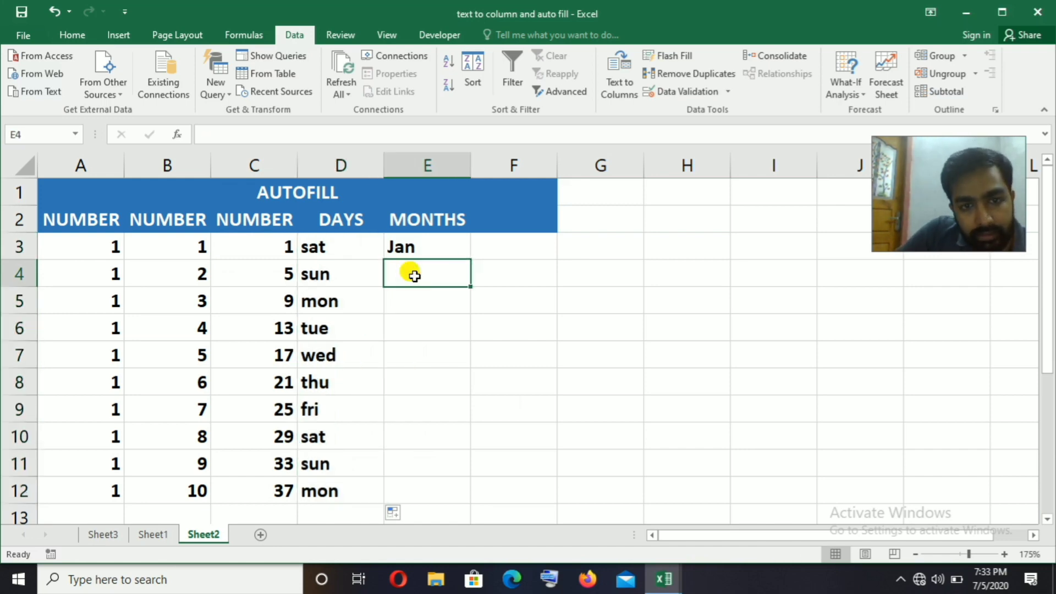
{"action": "left_click", "coordinate": [405, 246]}
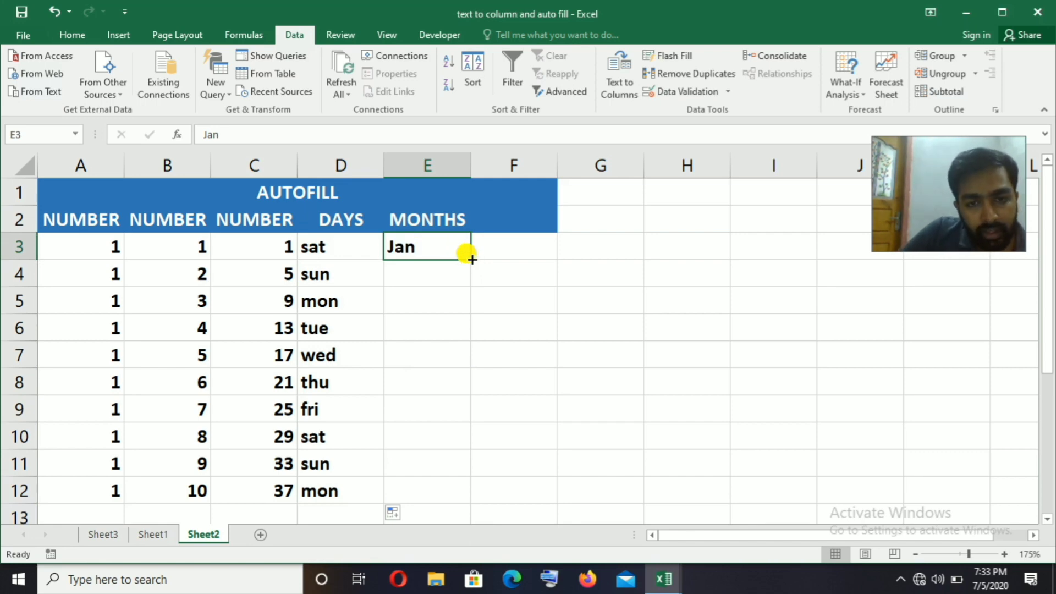
{"action": "left_click_drag", "start_coordinate": [469, 256], "coordinate": [438, 489]}
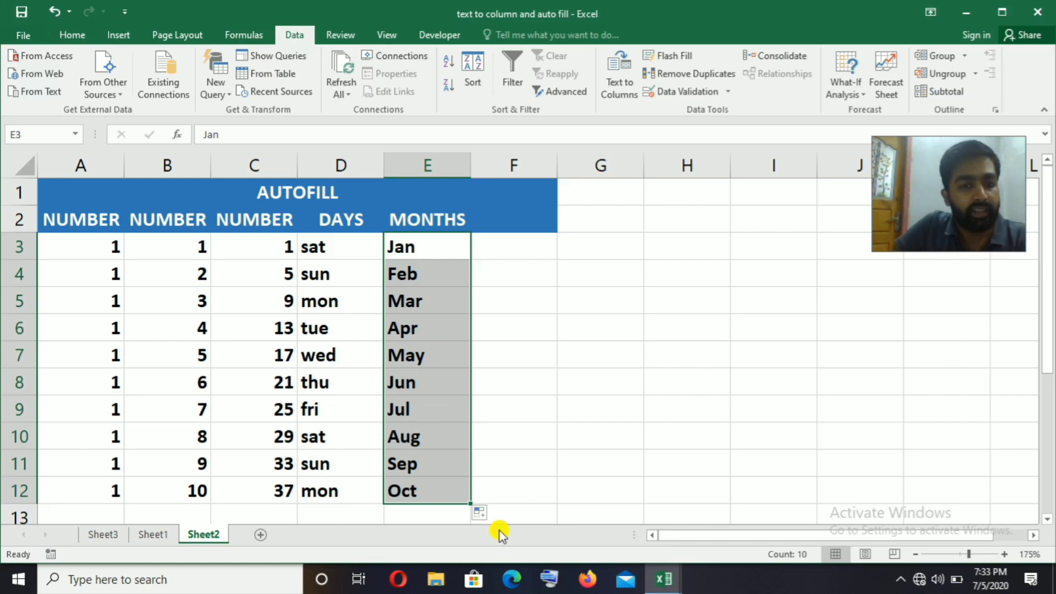
Open the Custom Lists editor from the advanced options and review the entries of the built-in day and month lists
{"action": "left_click", "coordinate": [20, 33]}
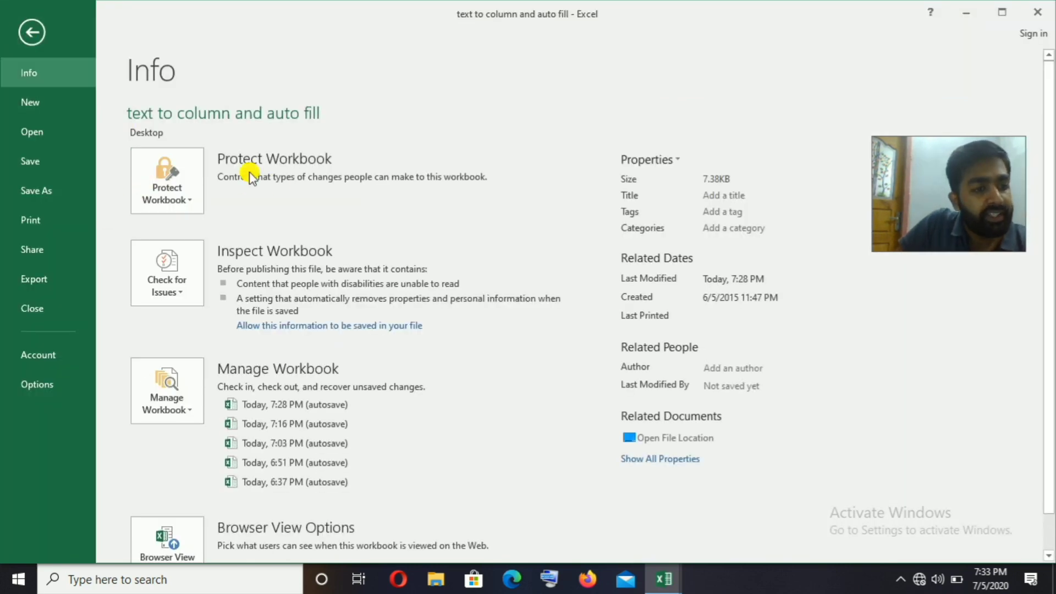
{"action": "left_click", "coordinate": [48, 381]}
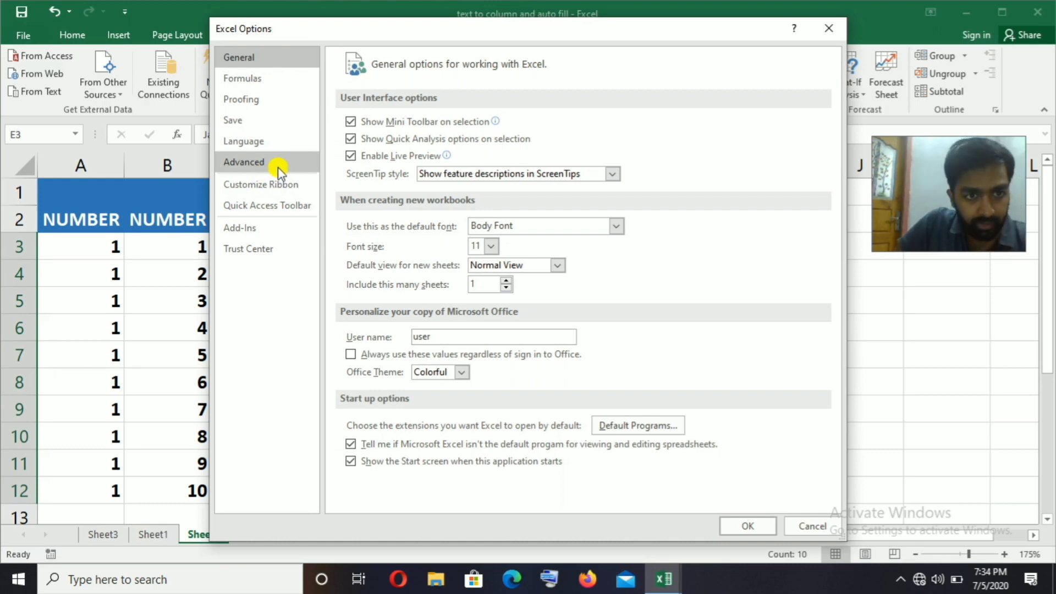
{"action": "left_click", "coordinate": [278, 167]}
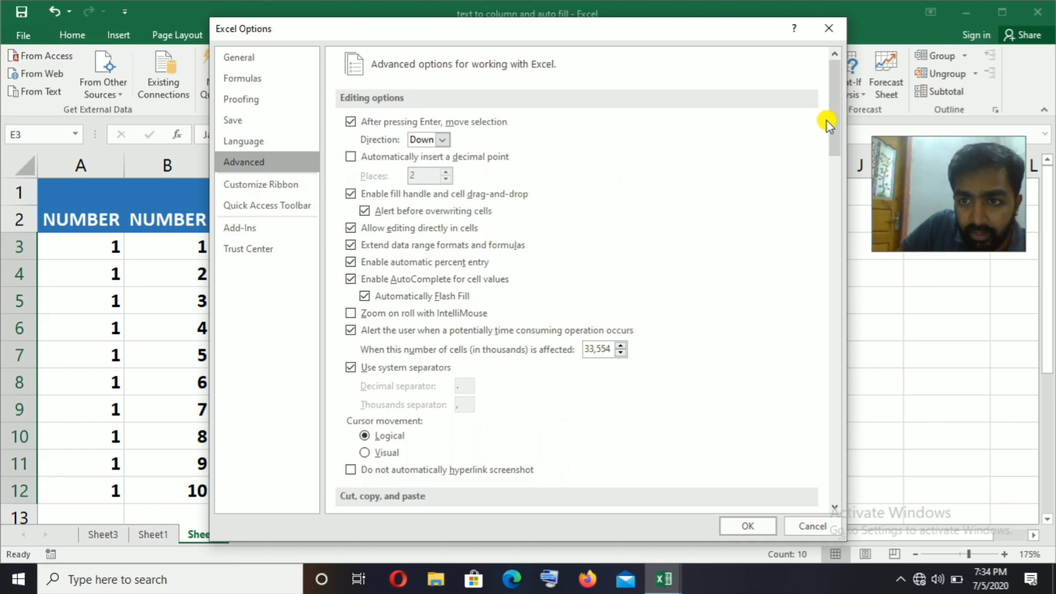
{"action": "left_click_drag", "start_coordinate": [831, 124], "coordinate": [841, 476]}
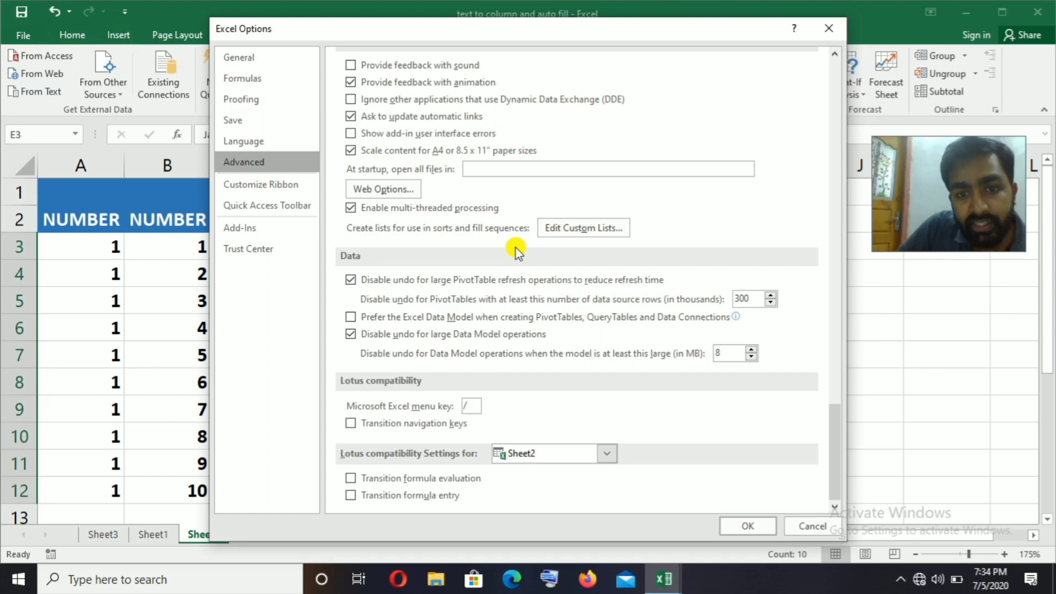
{"action": "left_click", "coordinate": [594, 233]}
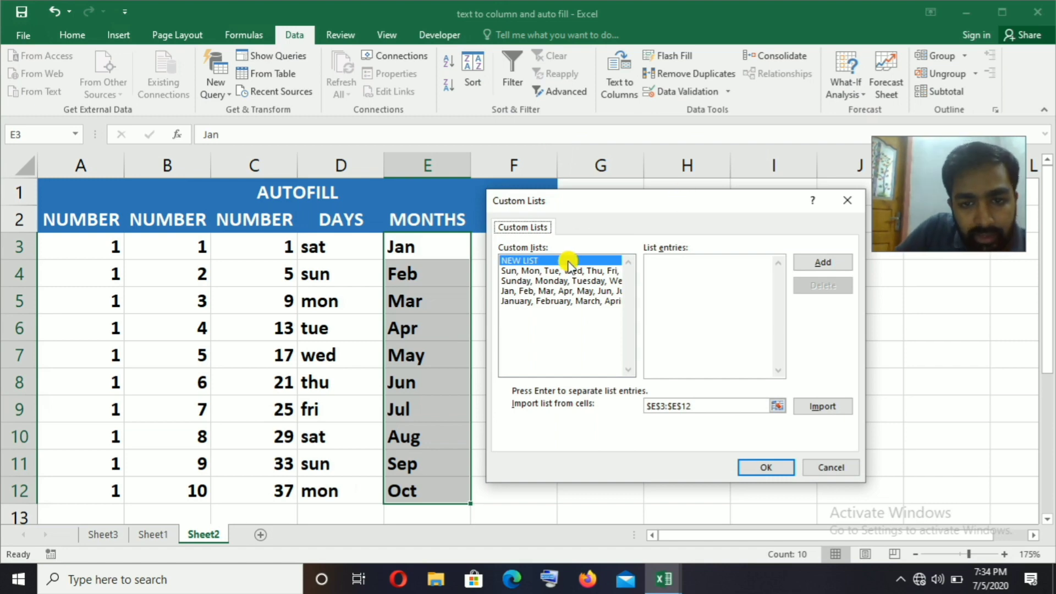
{"action": "left_click", "coordinate": [550, 270]}
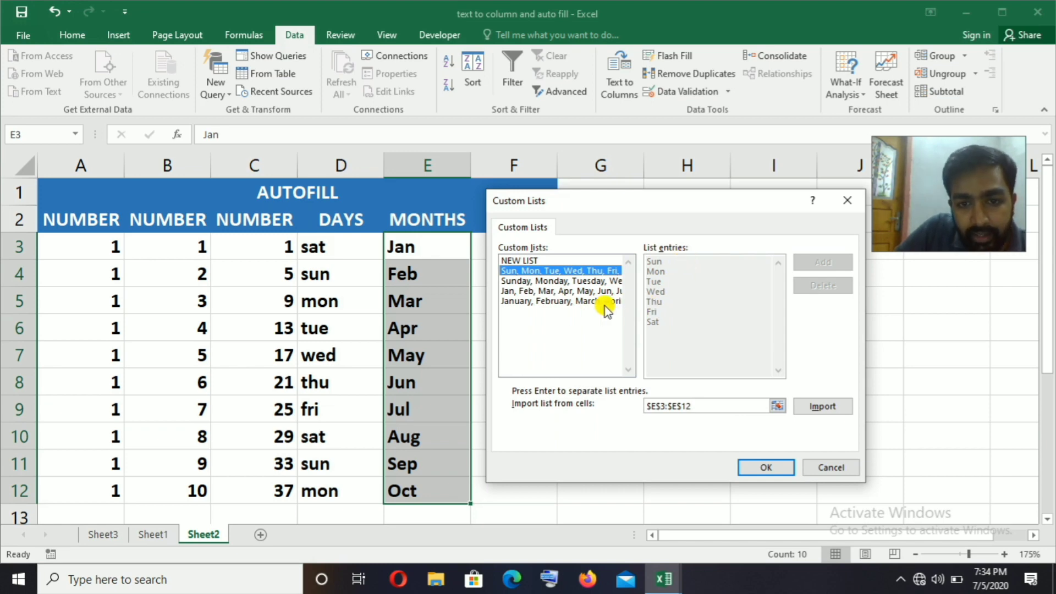
{"action": "left_click", "coordinate": [552, 281]}
{"action": "left_click", "coordinate": [554, 290]}
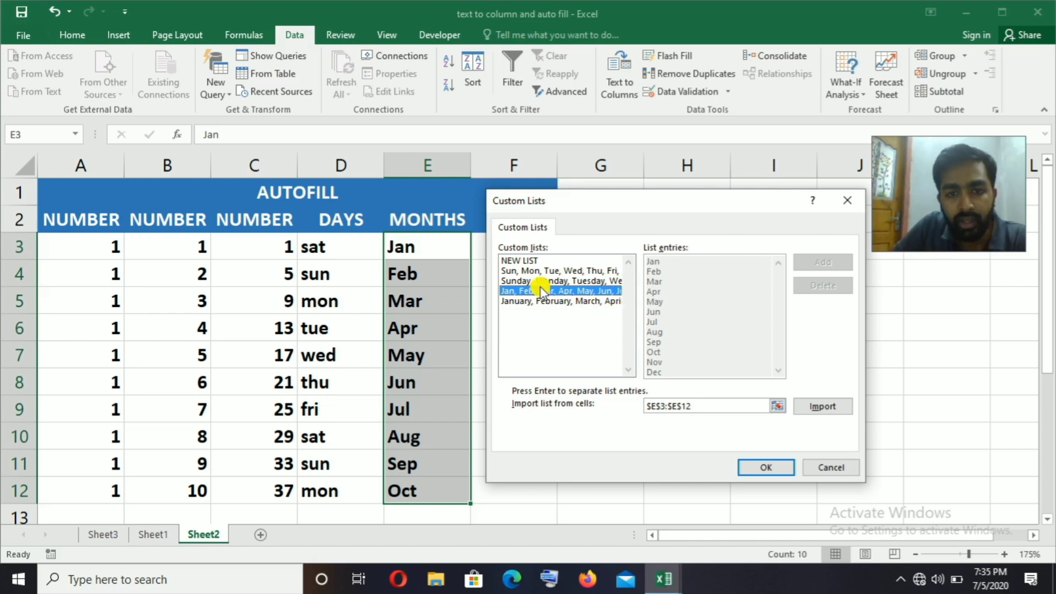
Add a new custom list with the entries BANANA, ORANGE, APPLE, GRAPES and MANGO
{"action": "left_click", "coordinate": [525, 263]}
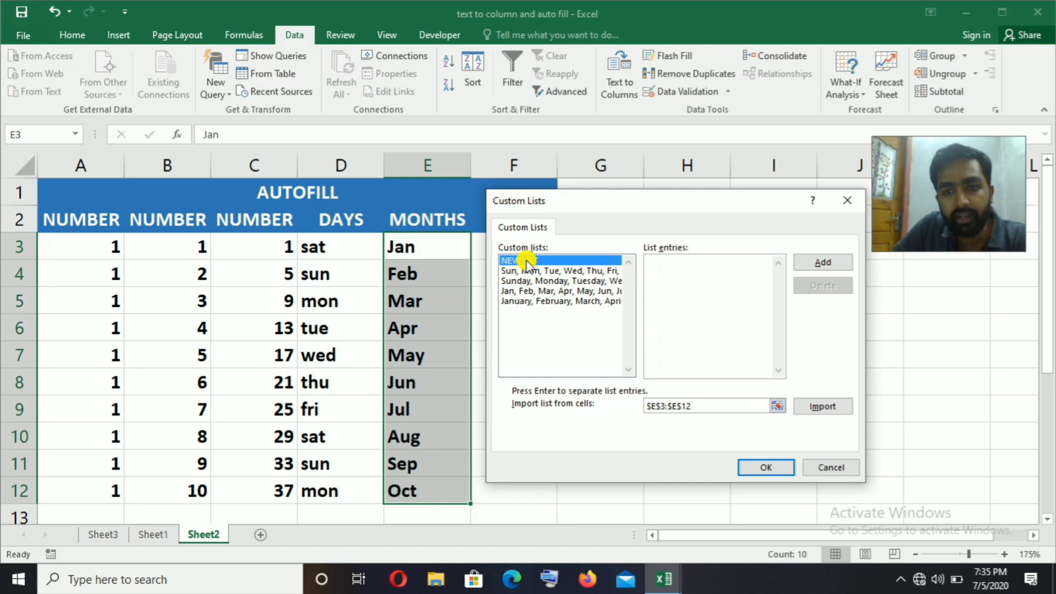
{"action": "left_click", "coordinate": [680, 263]}
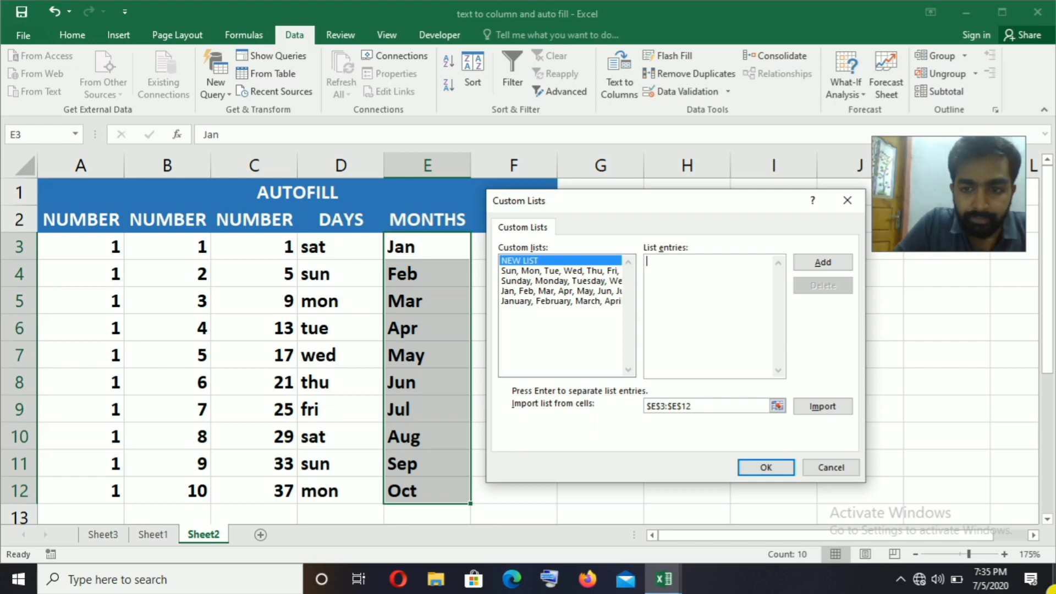
{"action": "type", "text": "BAN"}
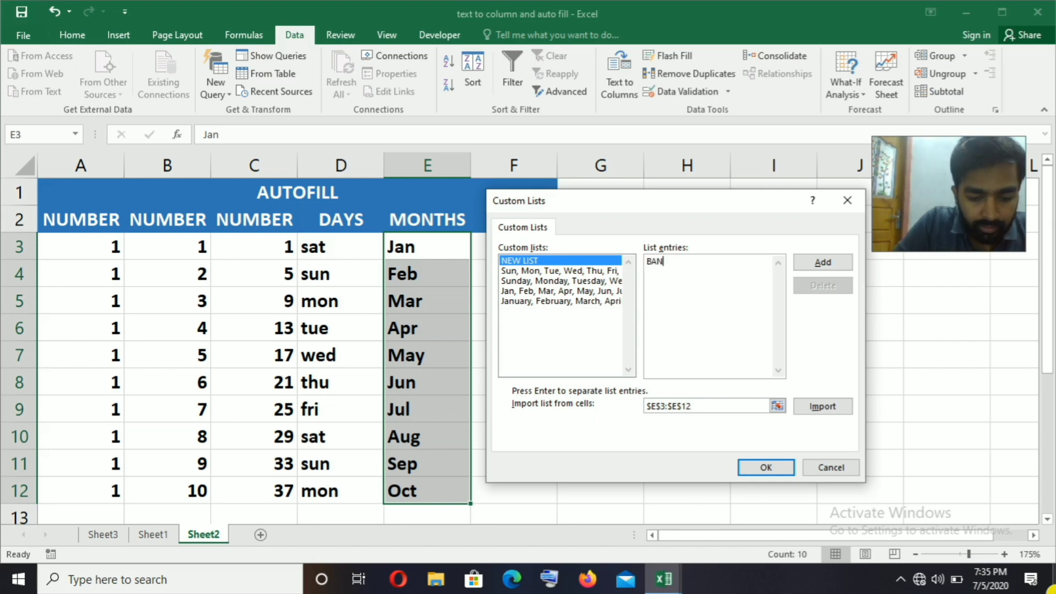
{"action": "type", "text": "ANA,"}
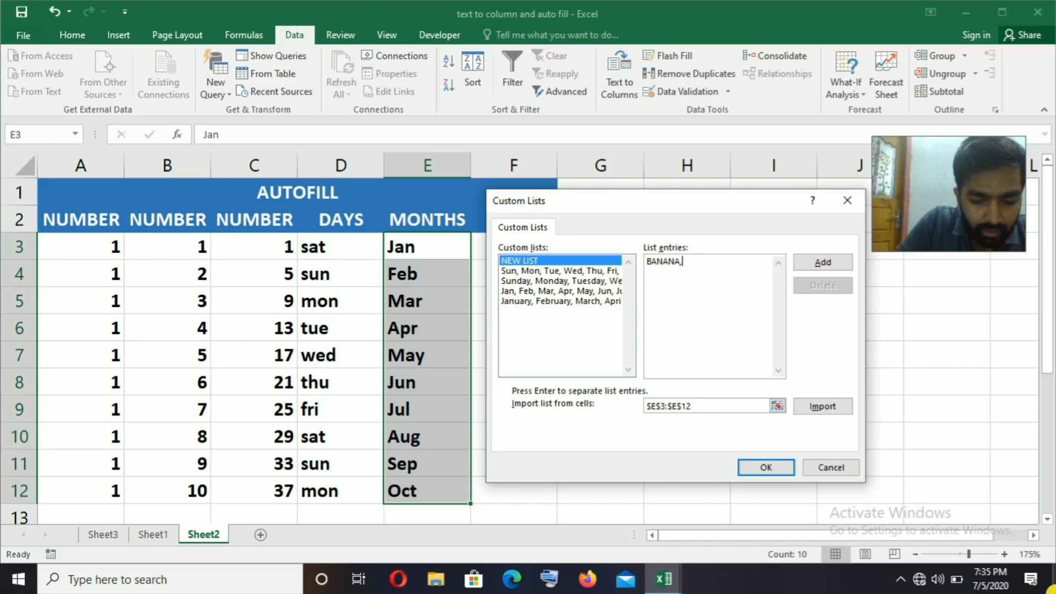
{"action": "type", "text": "ORANGE"}
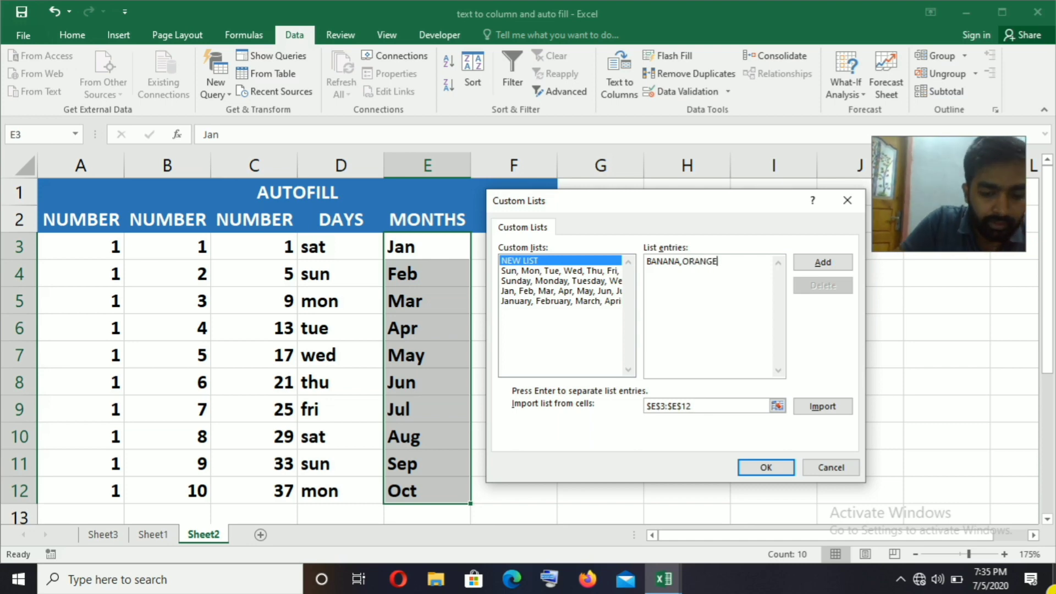
{"action": "type", "text": ",APP"}
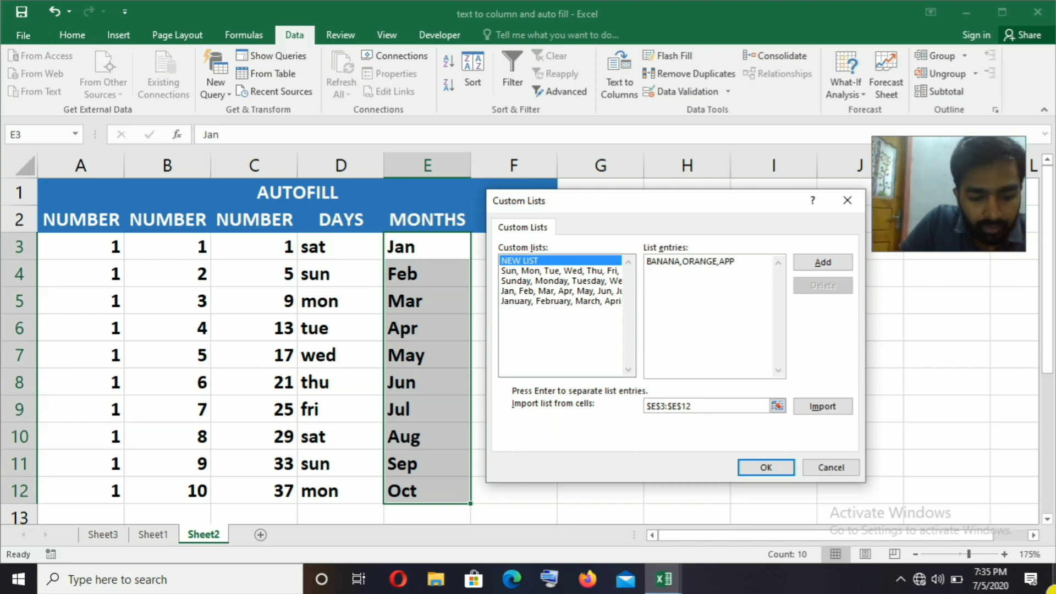
{"action": "type", "text": "LE,GRAPES"}
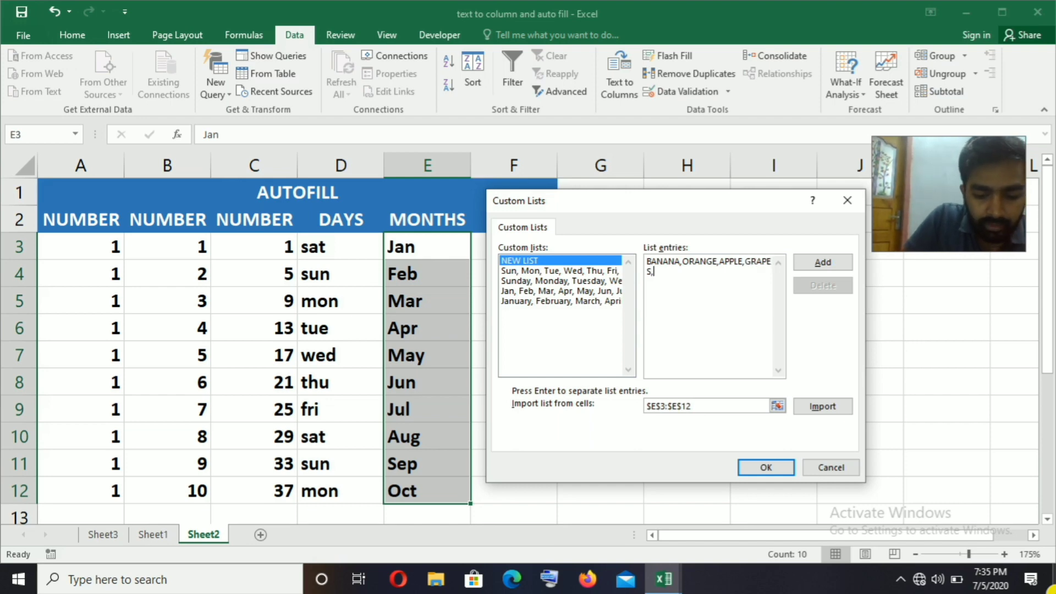
{"action": "type", "text": ",MANGO"}
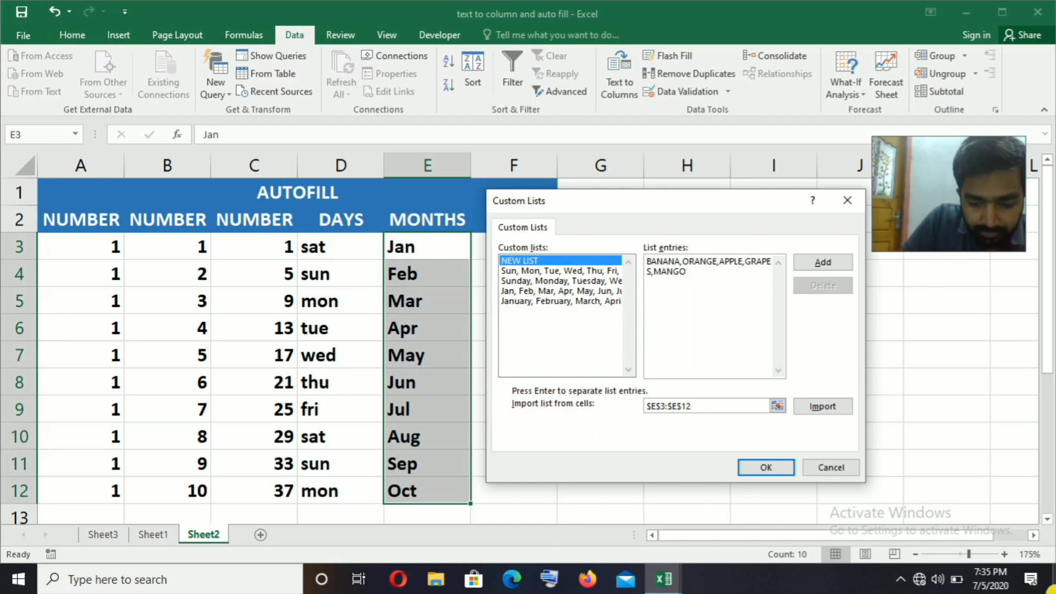
{"action": "type", "text": ","}
{"action": "key", "text": "BackSpace"}
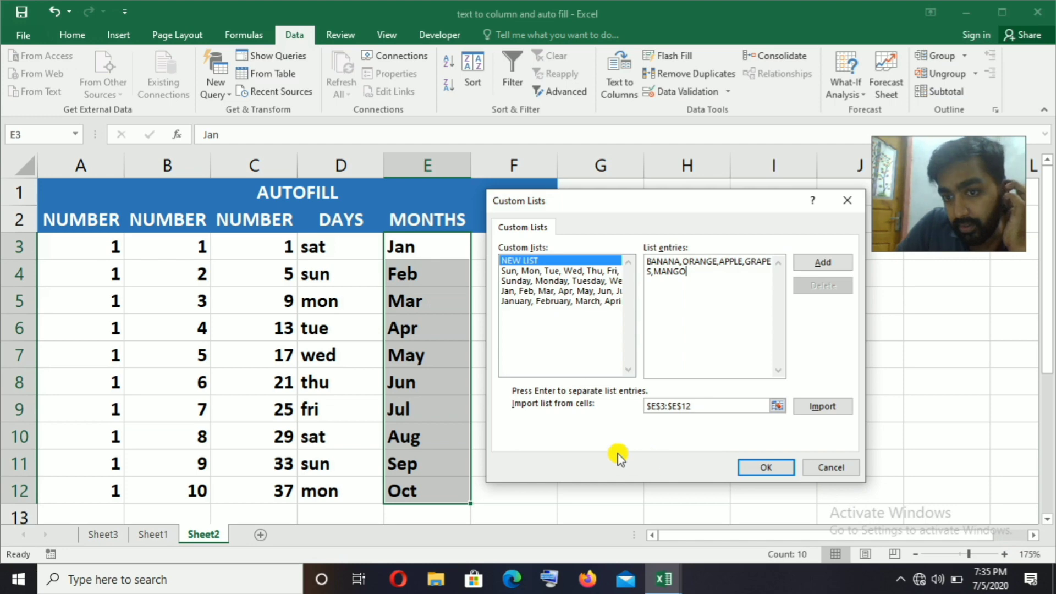
{"action": "left_click", "coordinate": [828, 264]}
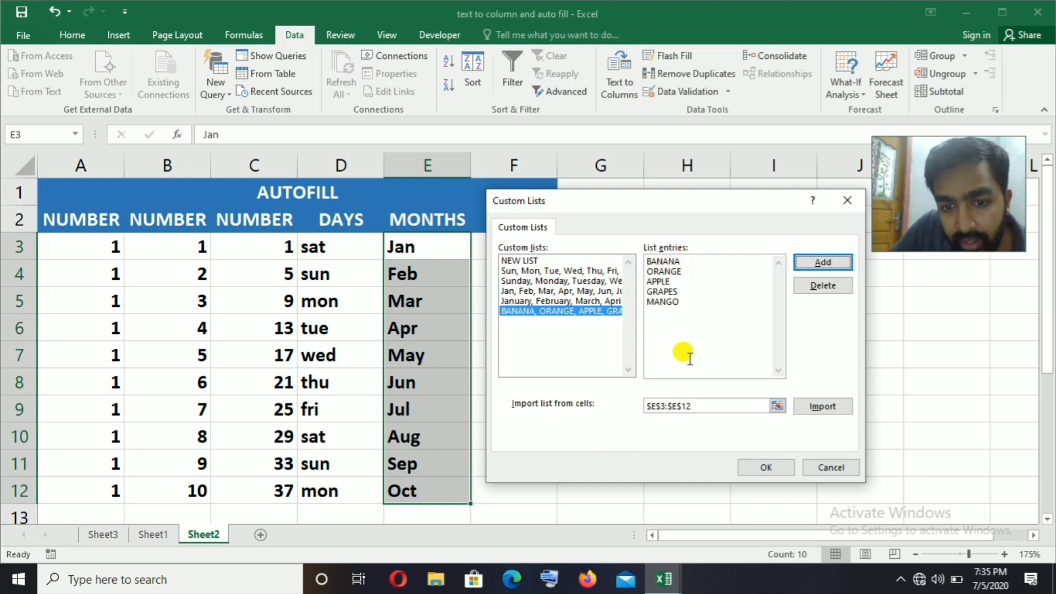
Accept the new fruit list and the program options to return to the worksheet
{"action": "left_click", "coordinate": [768, 467]}
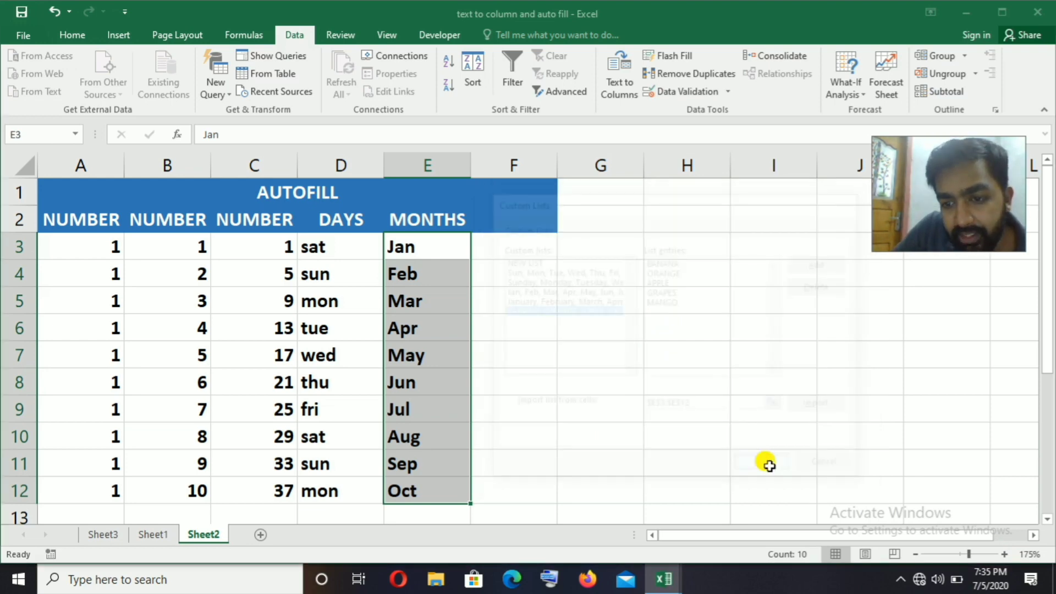
{"action": "left_click", "coordinate": [741, 533]}
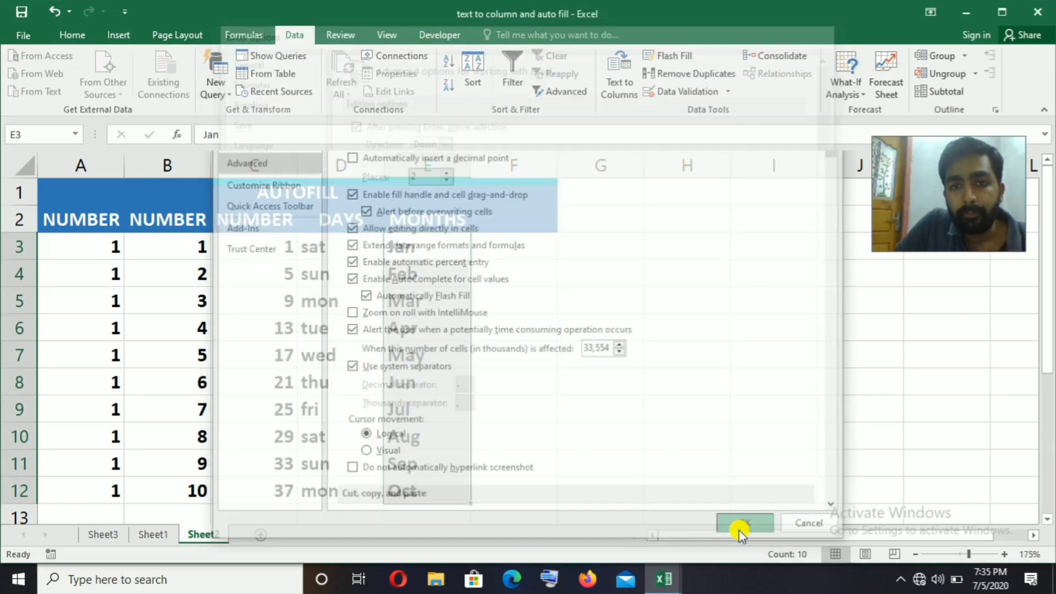
{"action": "left_click", "coordinate": [566, 363]}
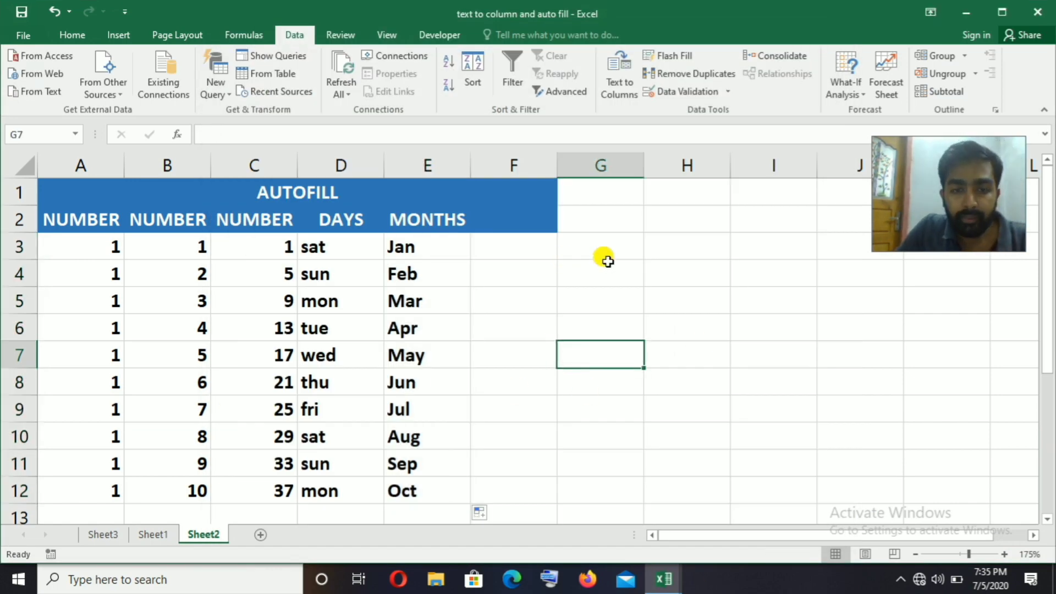
Enter the column heading FRUITS in cell F2, beside MONTHS
{"action": "double_click", "coordinate": [506, 219]}
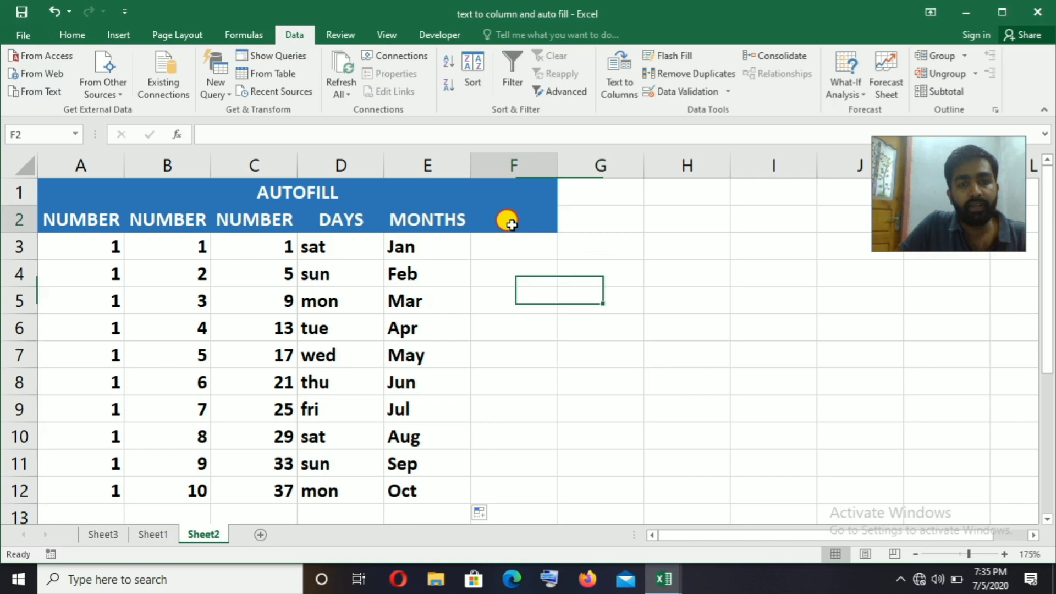
{"action": "type", "text": "fR"}
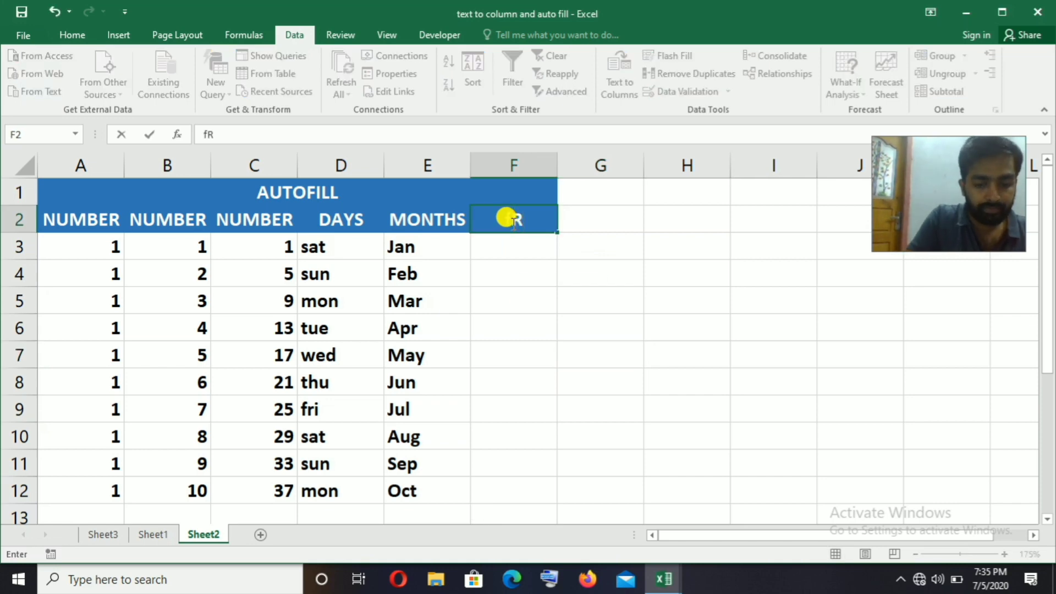
{"action": "key", "text": "BackSpace"}
{"action": "key", "text": "BackSpace"}
{"action": "type", "text": "FR"}
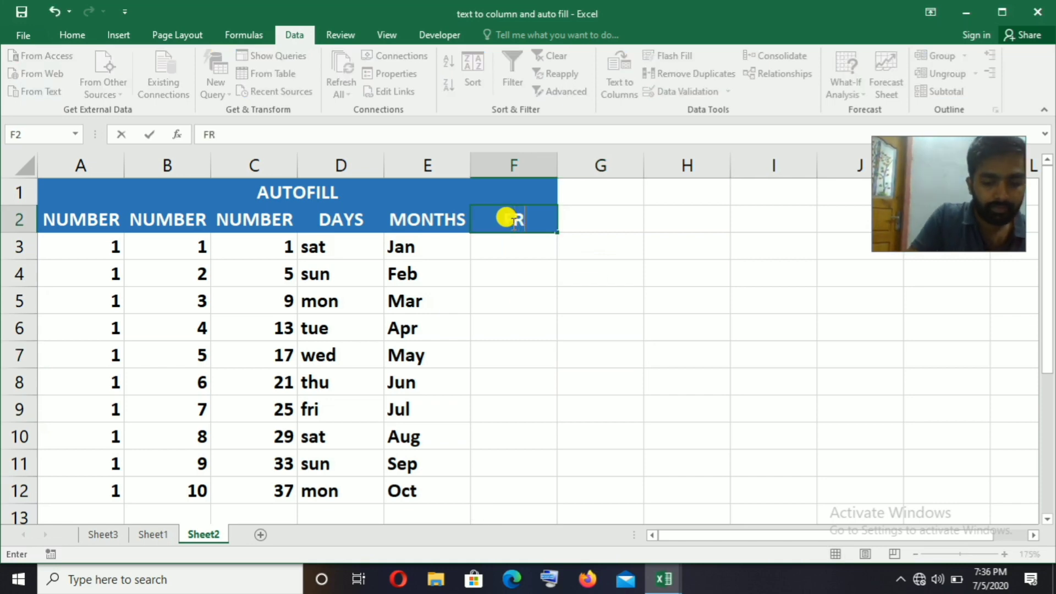
{"action": "type", "text": "UITS"}
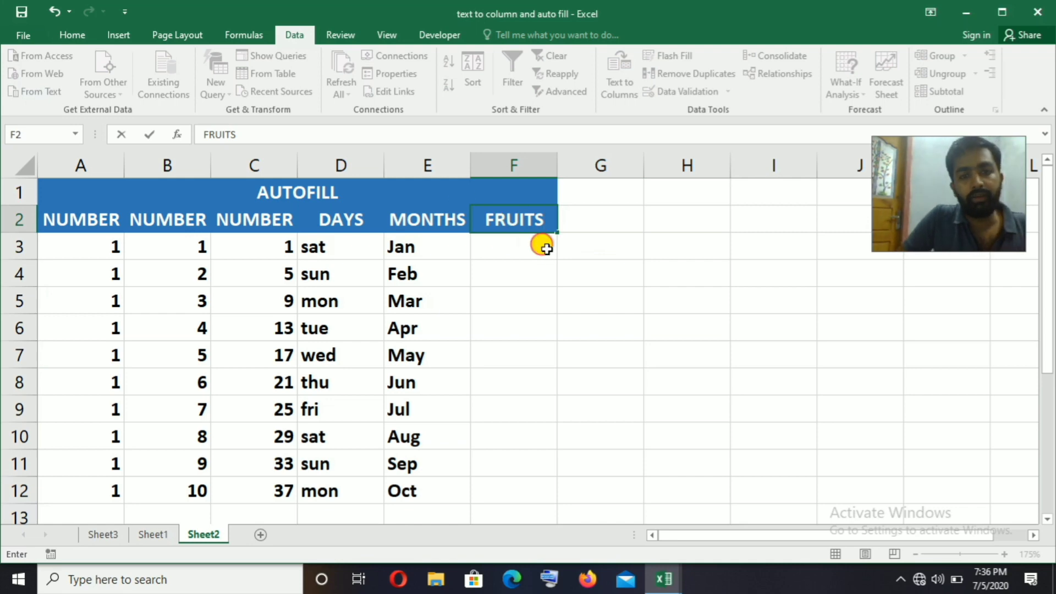
Enter BANANA in cell F3 as the starting value of the fruit column
{"action": "double_click", "coordinate": [520, 249]}
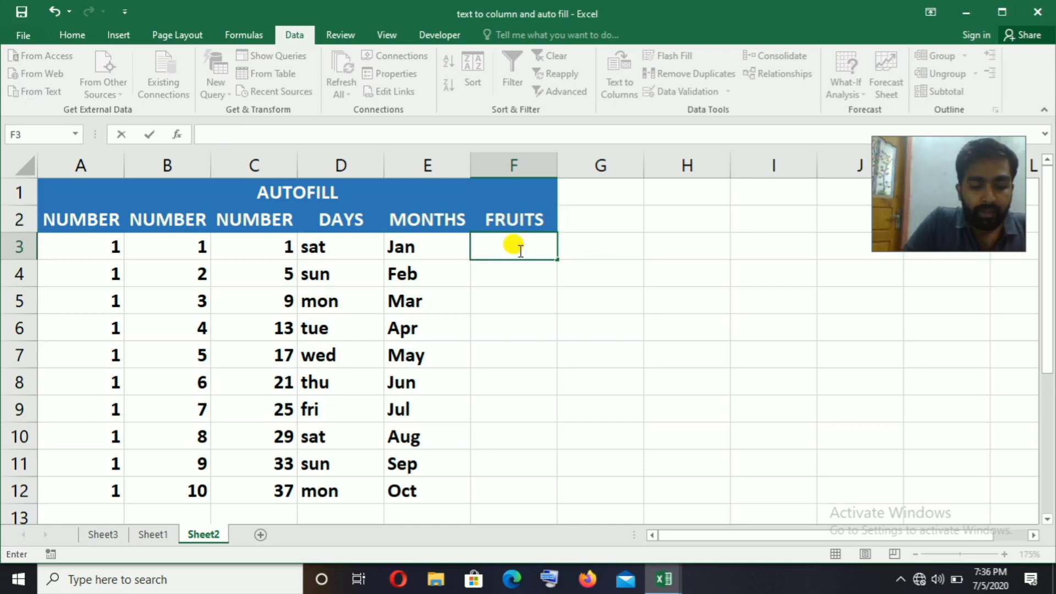
{"action": "type", "text": "BA"}
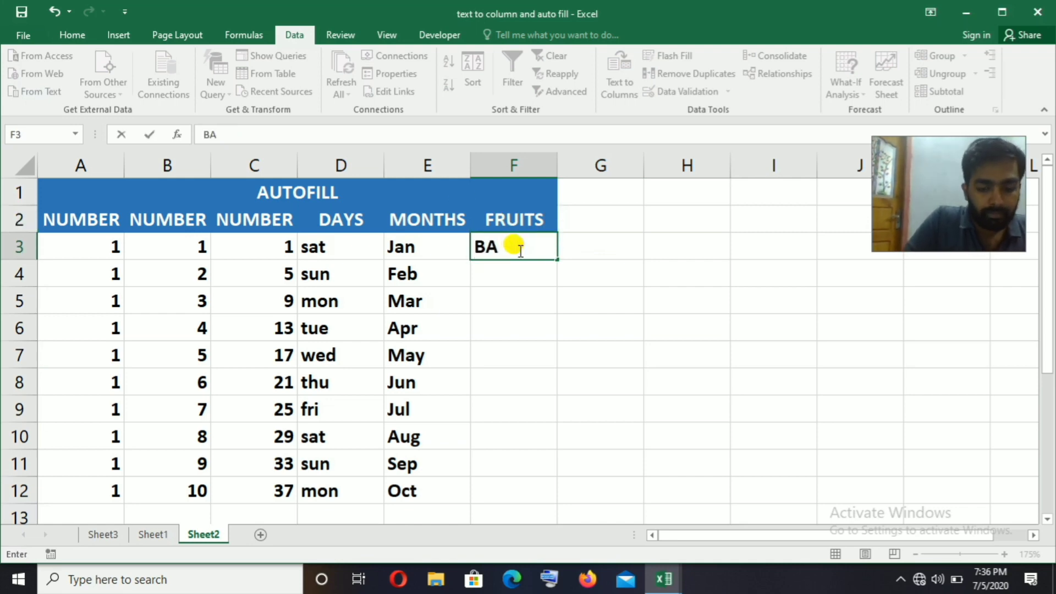
{"action": "type", "text": "NANAA"}
{"action": "key", "text": "BackSpace"}
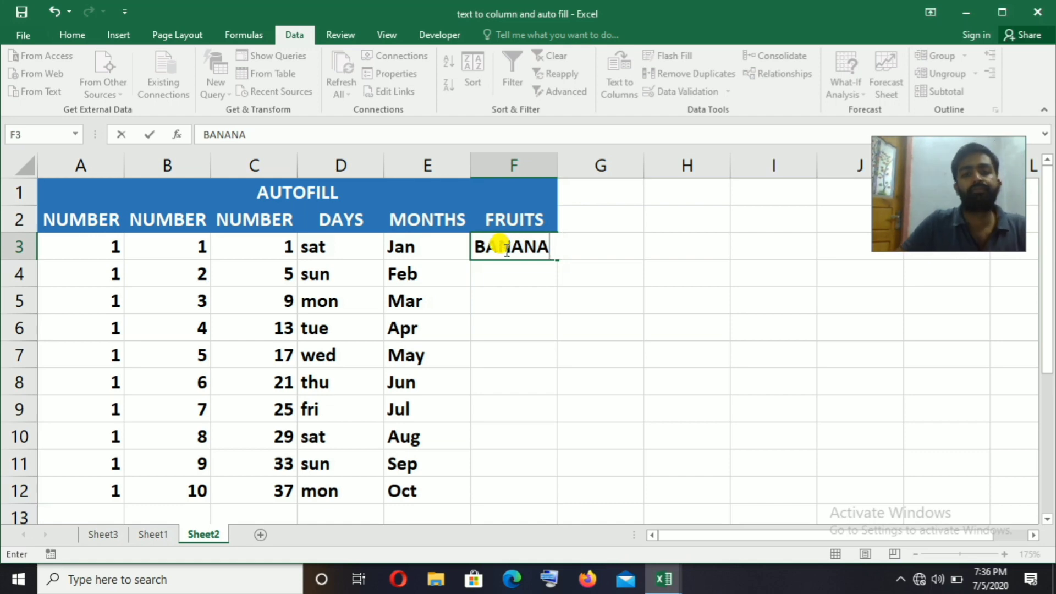
{"action": "left_click", "coordinate": [736, 294]}
Autofill the custom fruit list from F3 down to F12, then deselect the filled range
{"action": "left_click", "coordinate": [537, 242]}
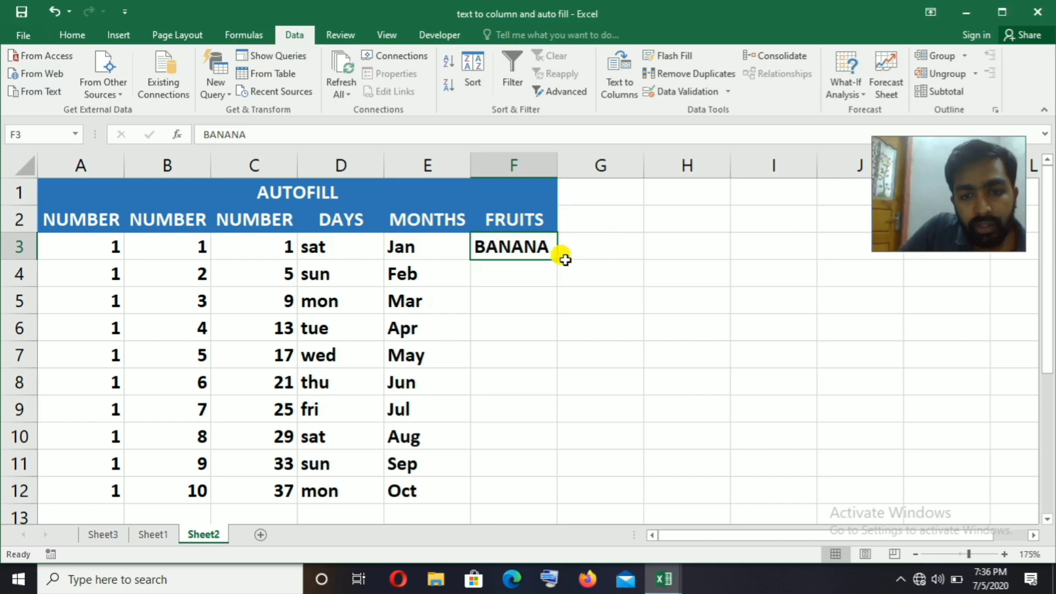
{"action": "left_click_drag", "start_coordinate": [558, 259], "coordinate": [562, 489]}
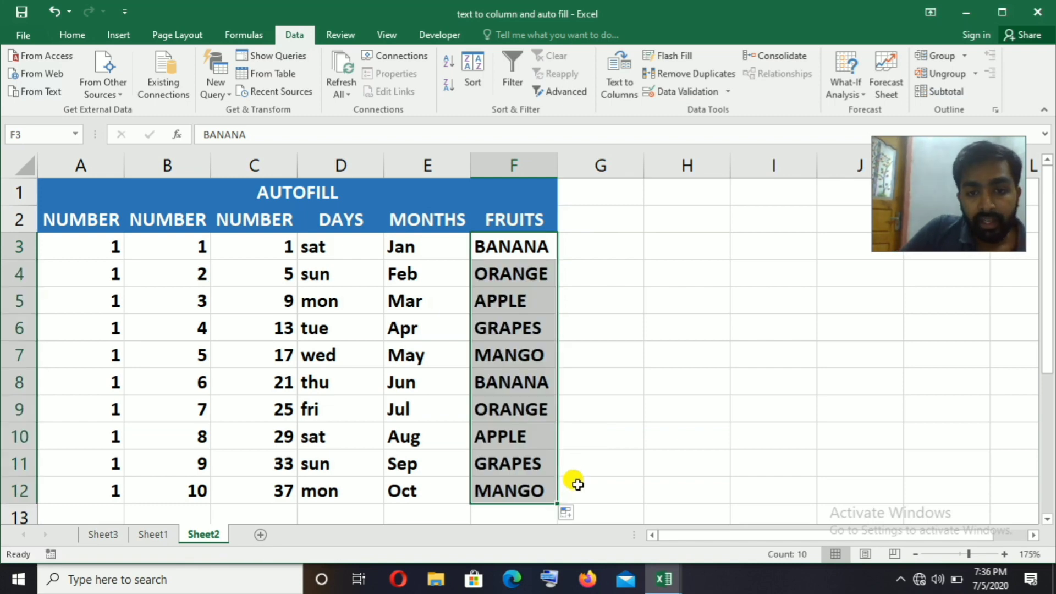
{"action": "left_click", "coordinate": [589, 248]}
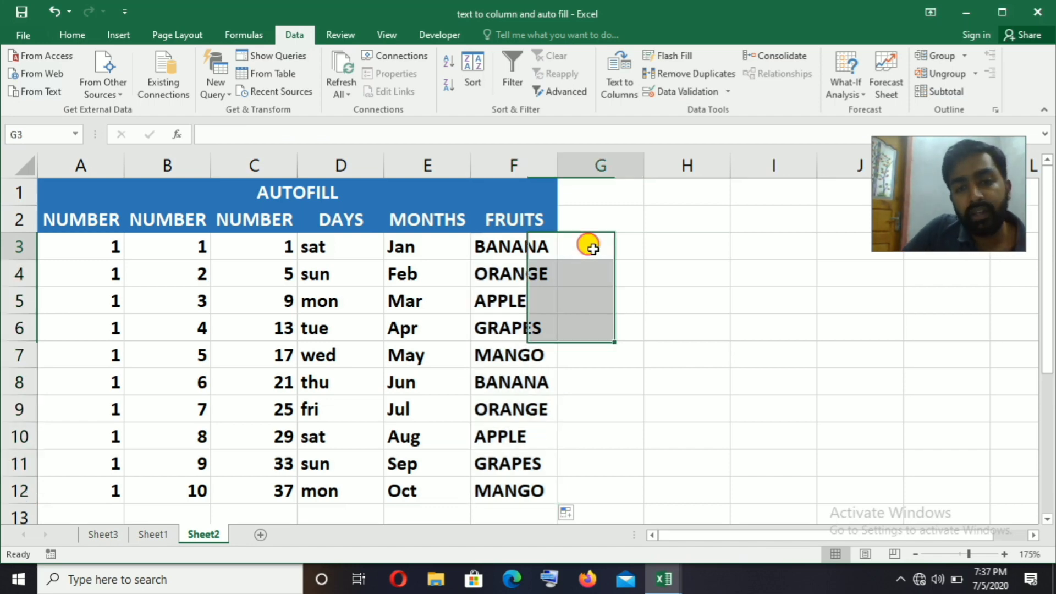